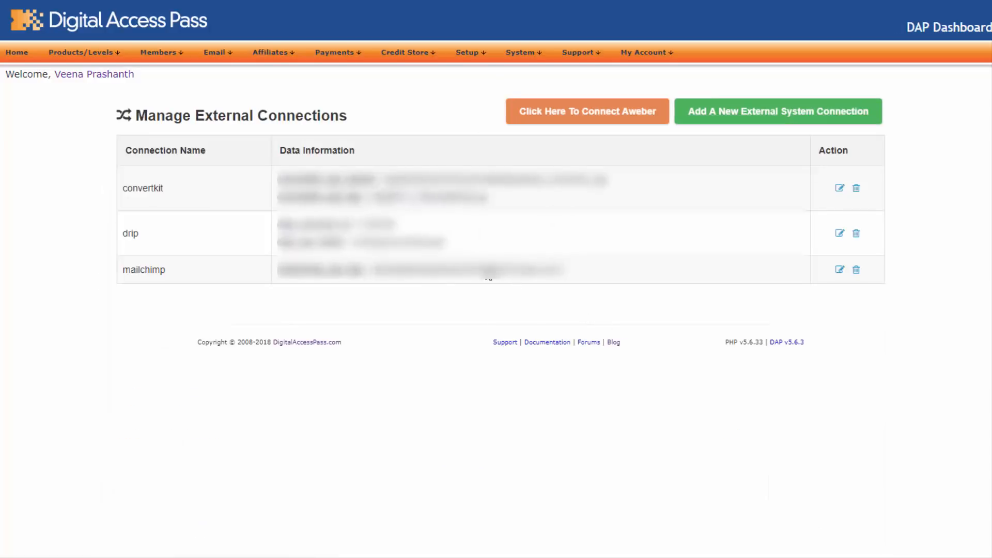
# Create and save an ActiveCampaign external connection using the API URL and API key from the ActiveCampaign developer settings
pyautogui.click(810, 110)
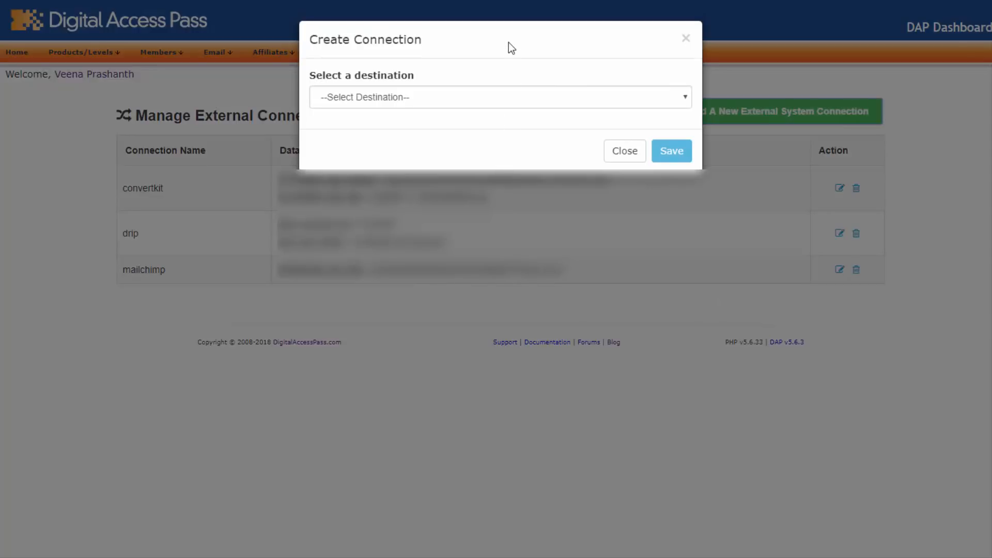
pyautogui.click(433, 106)
pyautogui.click(373, 164)
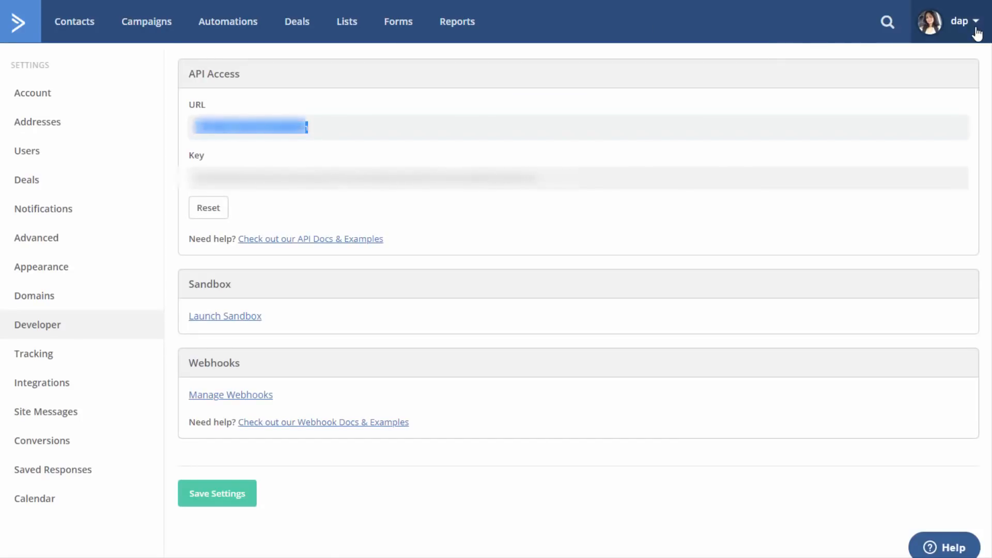
pyautogui.click(975, 26)
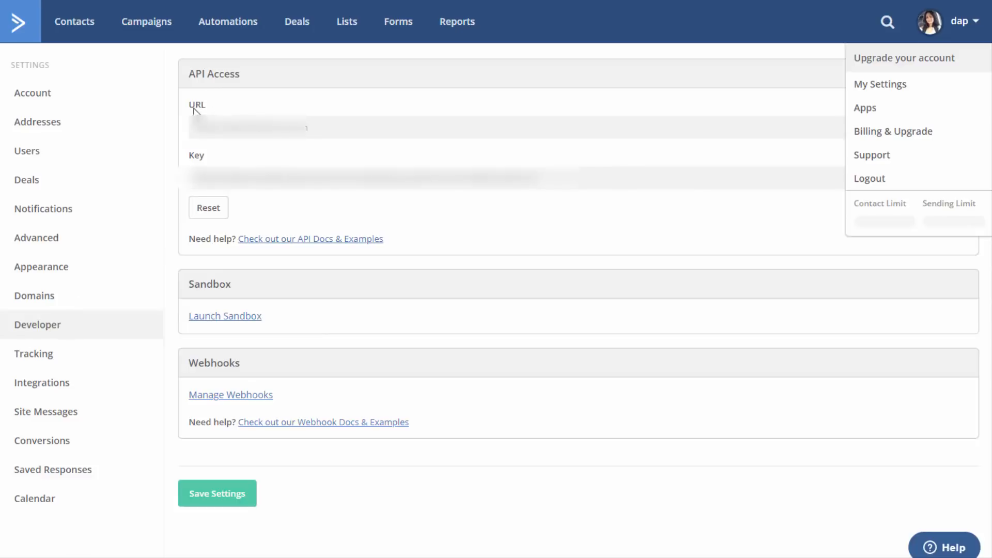
pyautogui.click(331, 129)
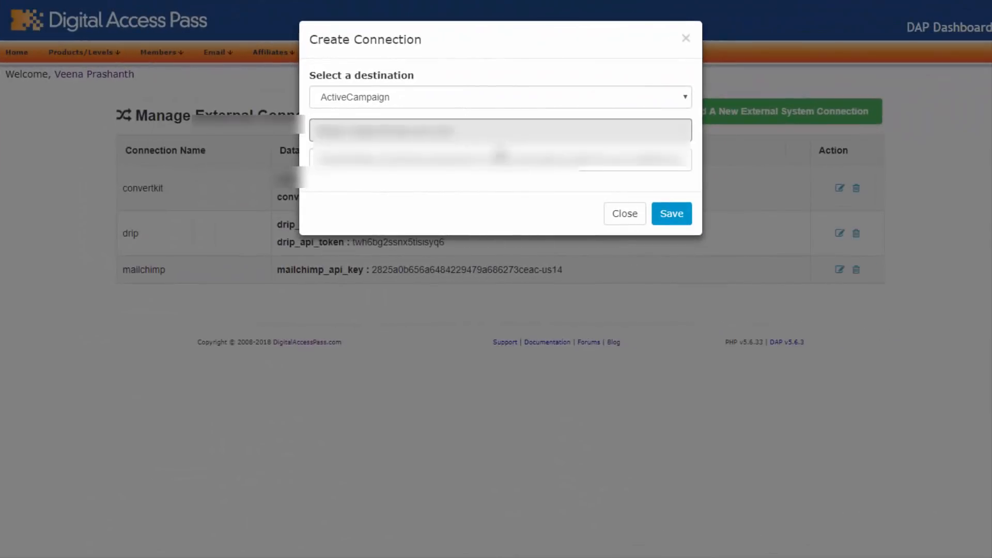
pyautogui.click(672, 214)
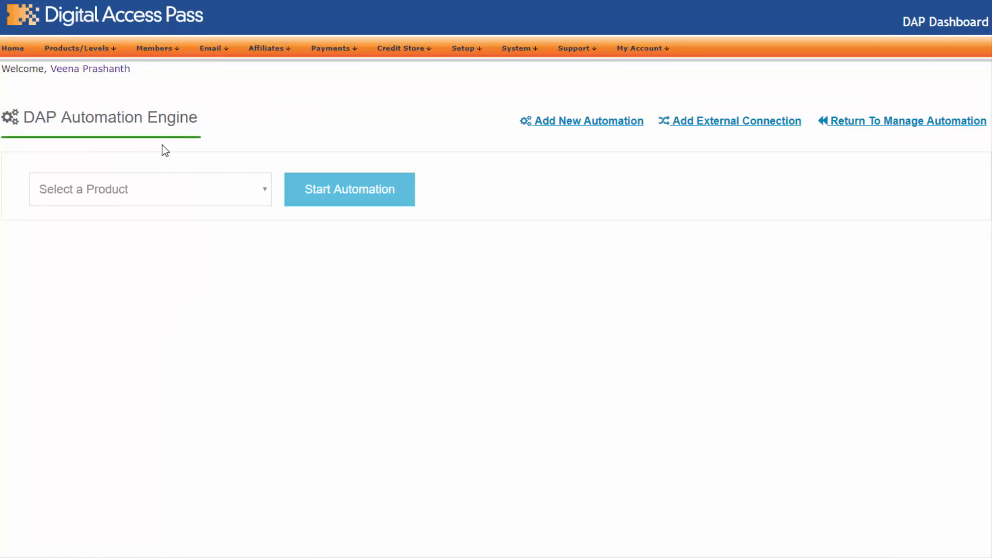
# Start a new automation for the SmartPayCart (SPC) product
pyautogui.moveTo(104, 50)
pyautogui.click(106, 197)
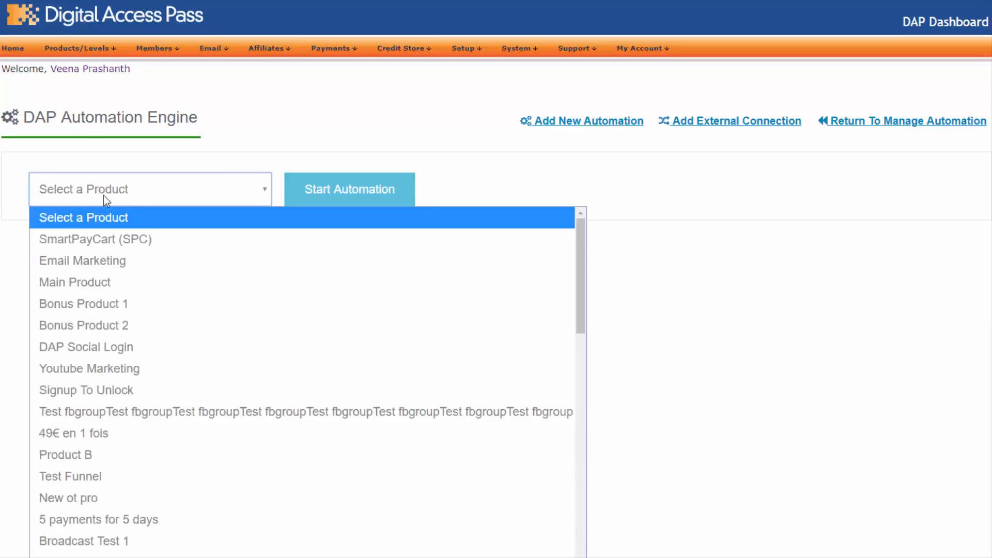
pyautogui.click(104, 237)
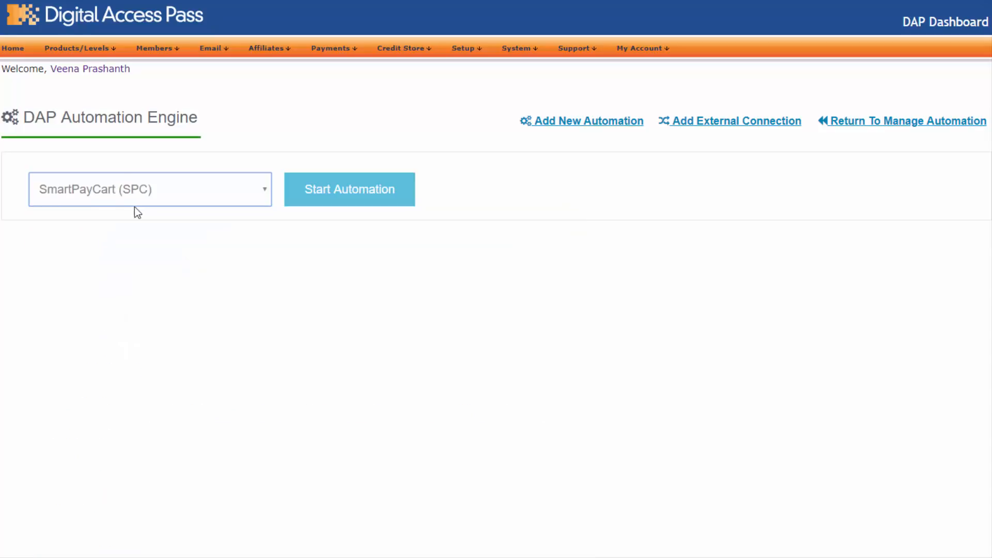
pyautogui.click(327, 196)
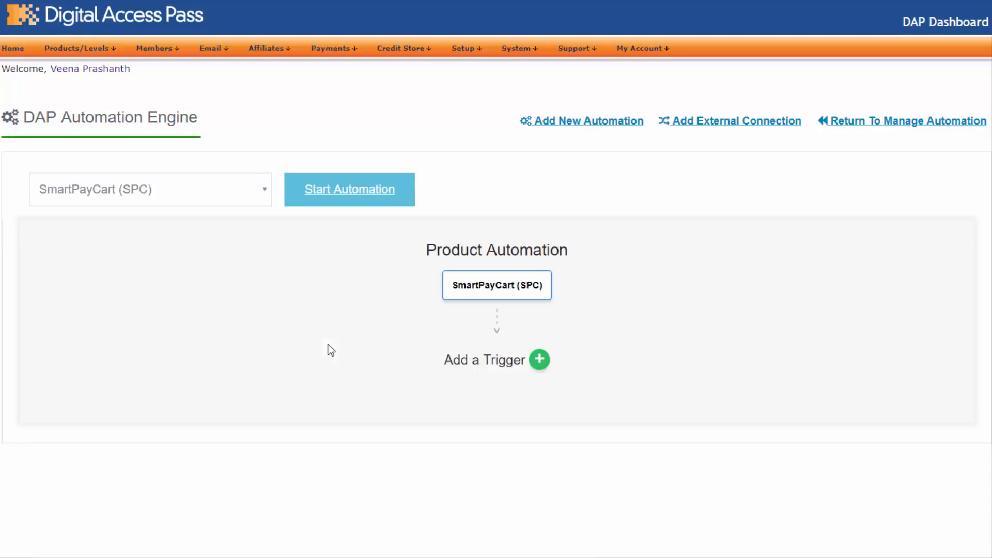
# Add and save the trigger "User receives access to Product" for the SmartPayCart (SPC) automation
pyautogui.click(537, 360)
pyautogui.click(441, 269)
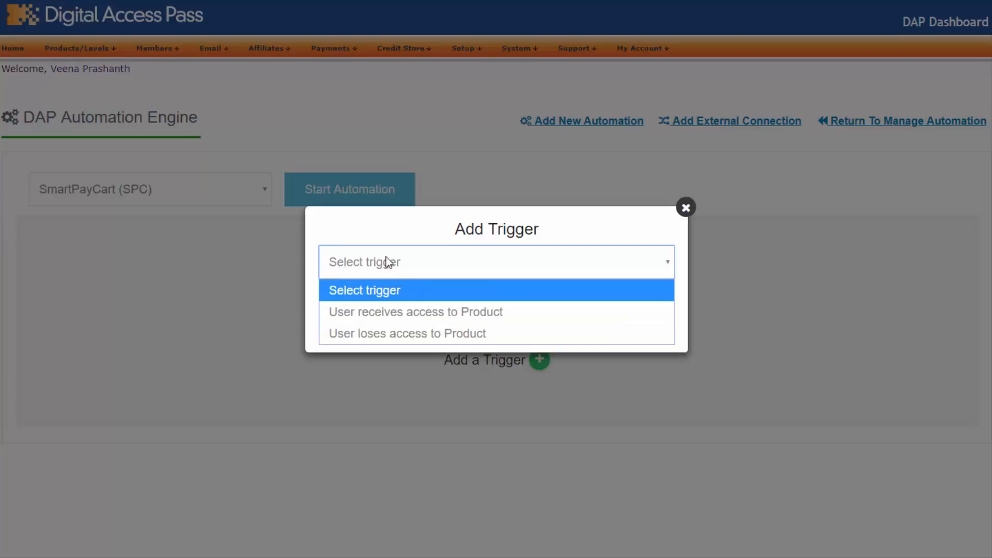
pyautogui.click(380, 311)
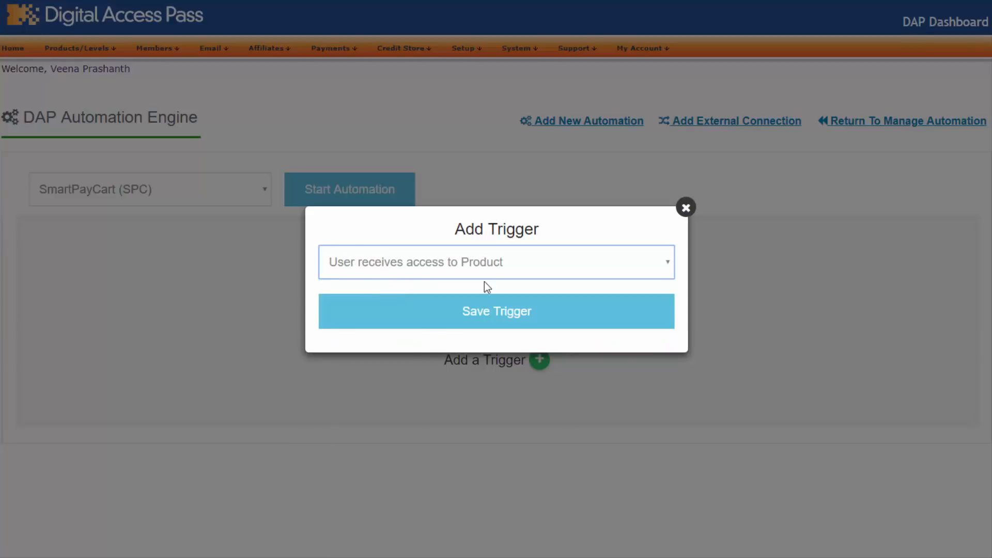
pyautogui.click(484, 321)
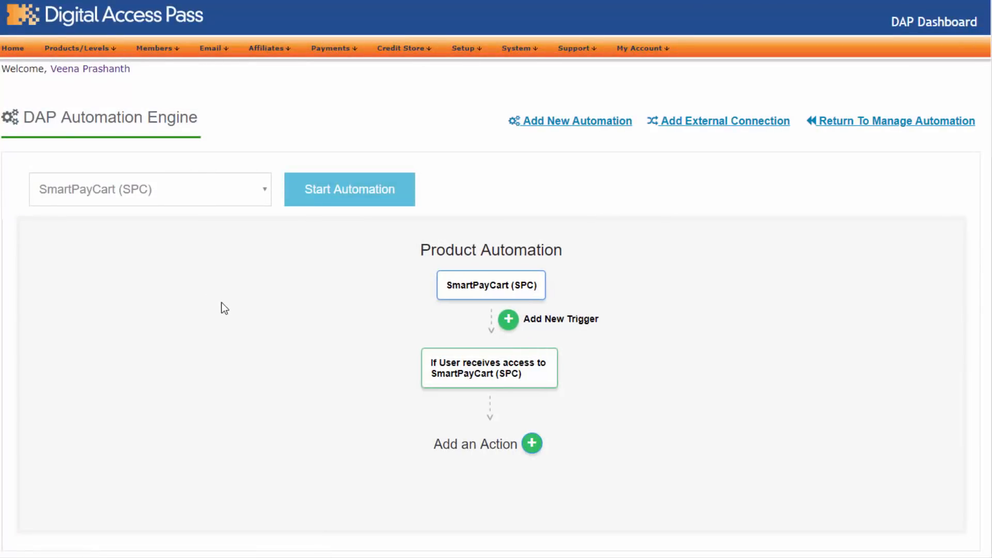
# Set up an action under the access-received trigger with destination ACTIVECAMPAIGN, action Add to List and list test1
pyautogui.scroll(-1, 248, 326)
pyautogui.moveTo(467, 377)
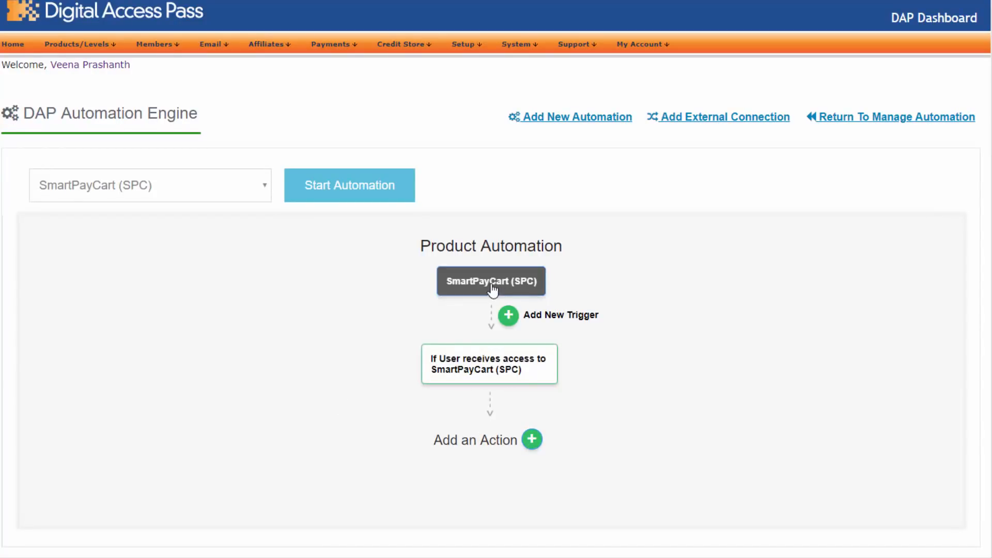
pyautogui.click(531, 441)
pyautogui.click(363, 270)
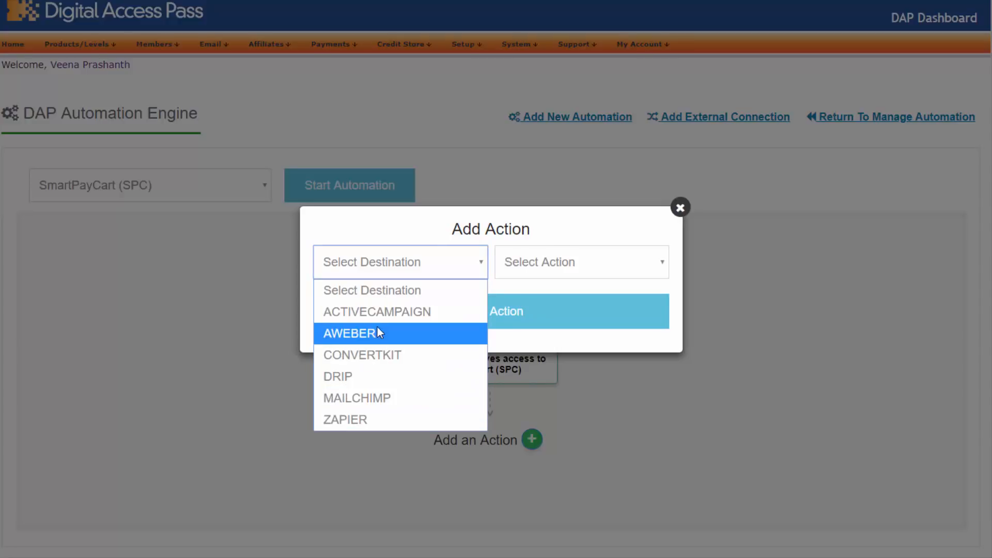
pyautogui.click(377, 312)
pyautogui.click(555, 262)
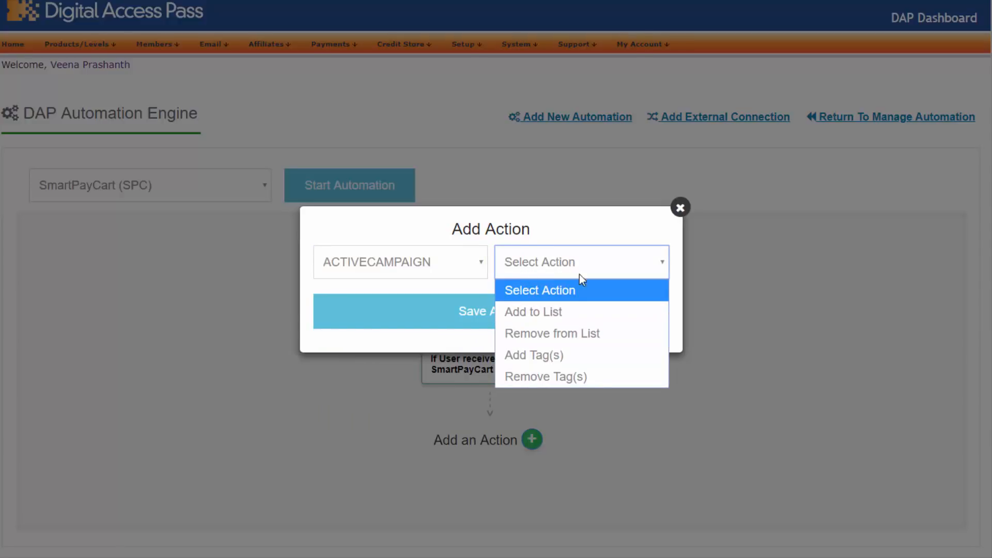
pyautogui.click(567, 310)
pyautogui.click(421, 210)
pyautogui.click(418, 258)
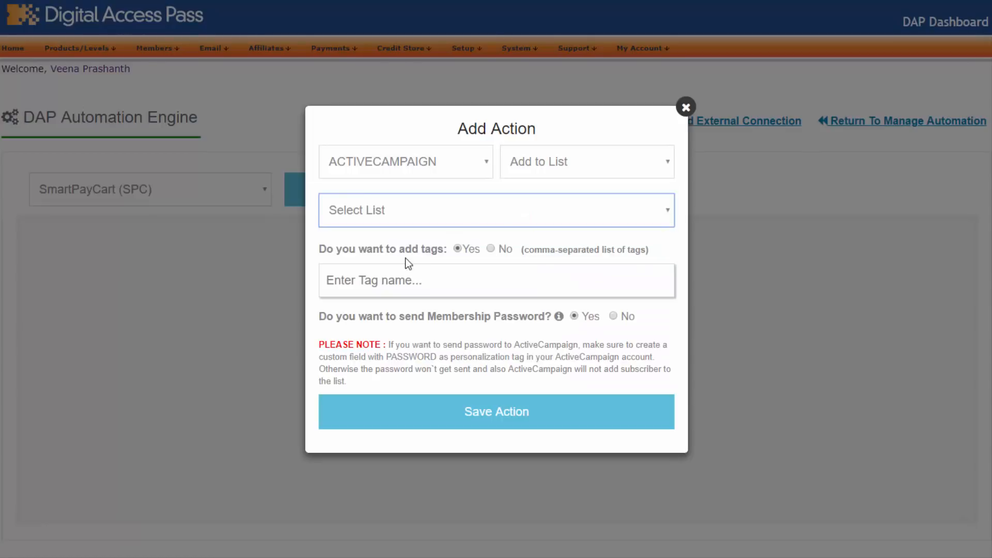
pyautogui.click(397, 226)
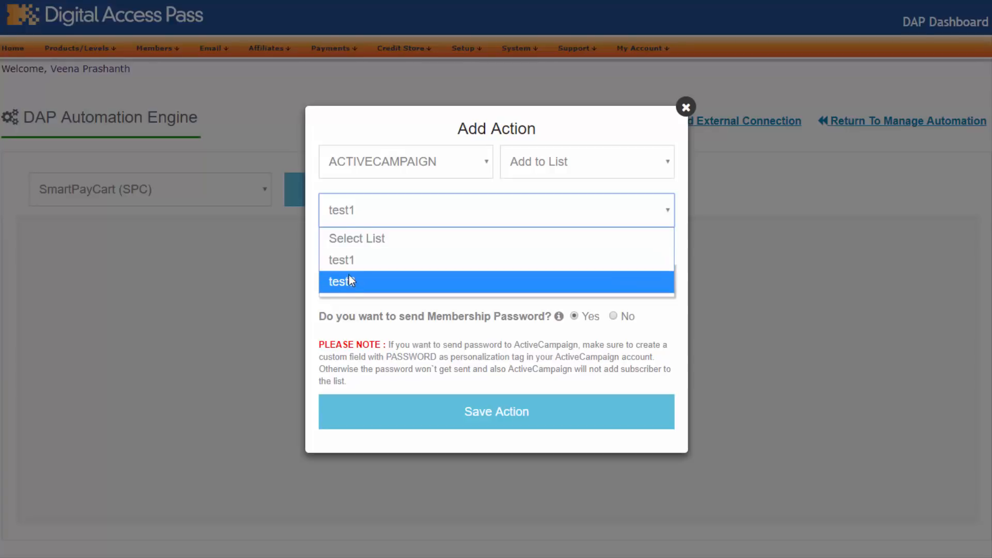
pyautogui.click(347, 260)
# Set the tag "customer" for the Add to List action
pyautogui.click(386, 280)
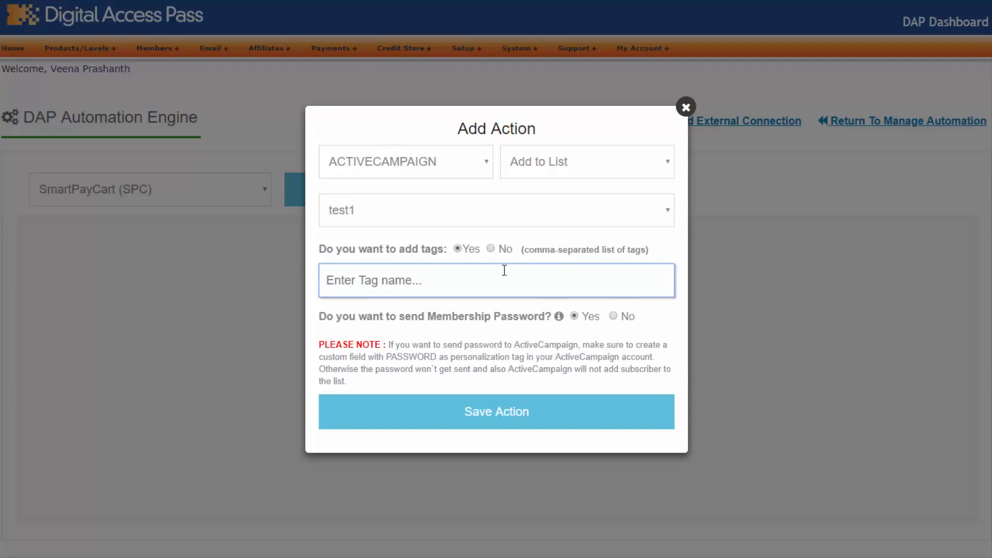
pyautogui.click(493, 250)
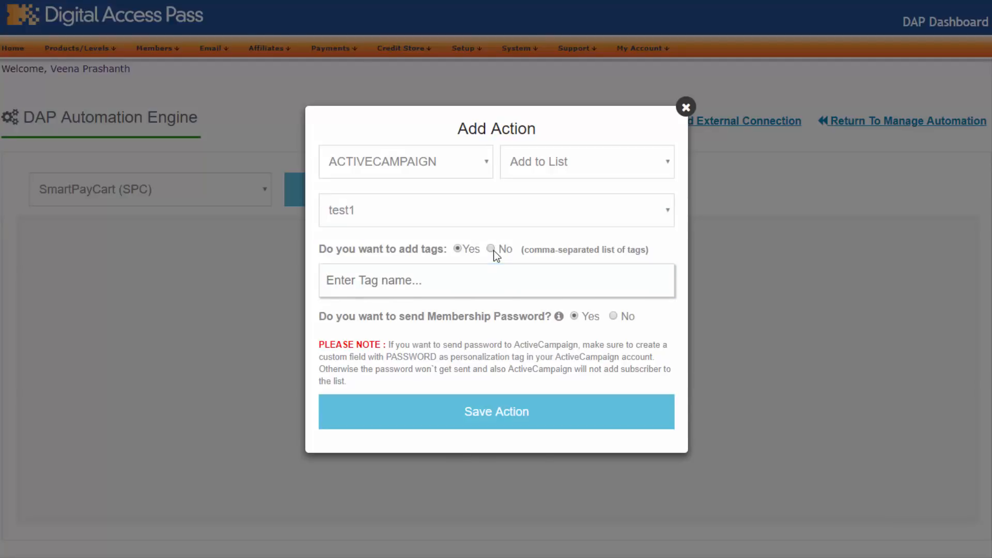
pyautogui.click(458, 272)
pyautogui.click(433, 285)
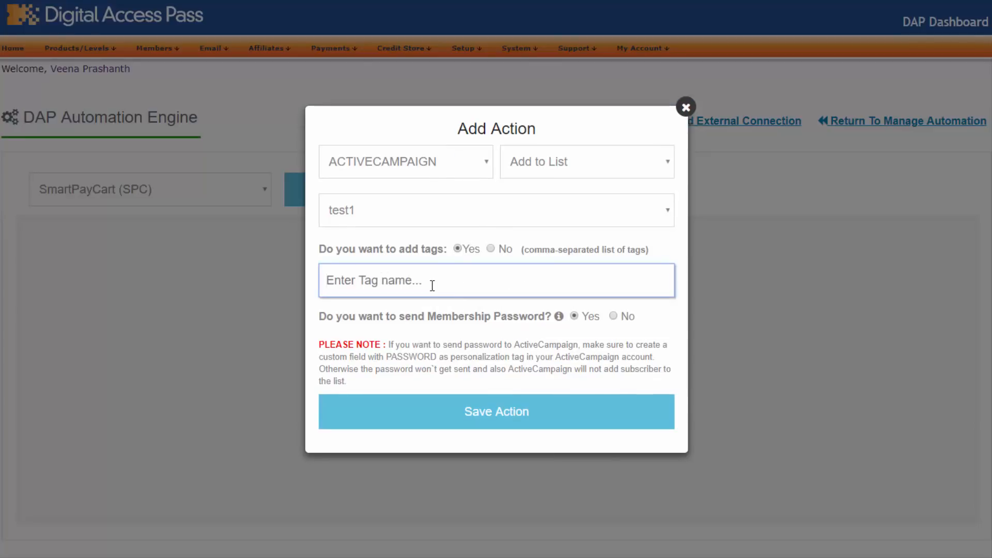
pyautogui.write('customer')
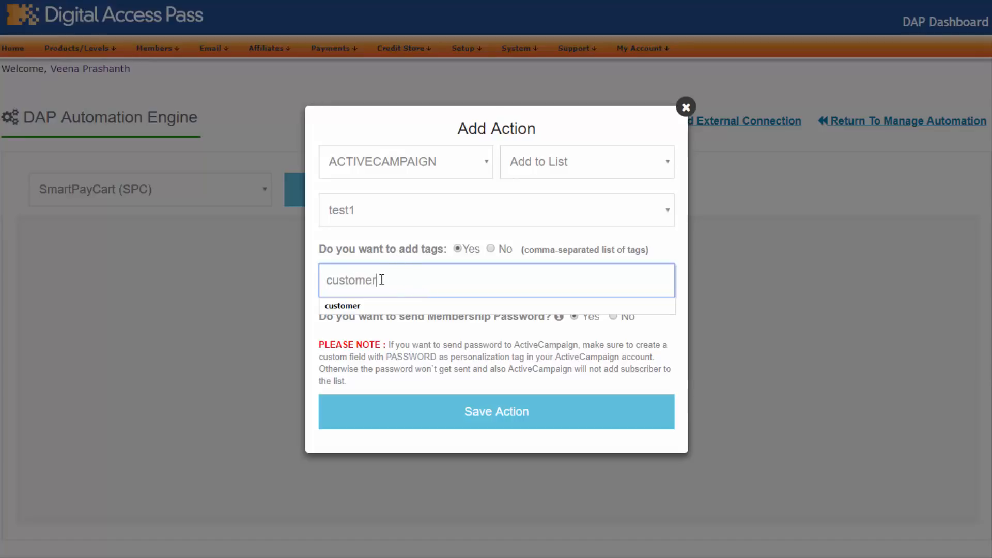
pyautogui.click(386, 333)
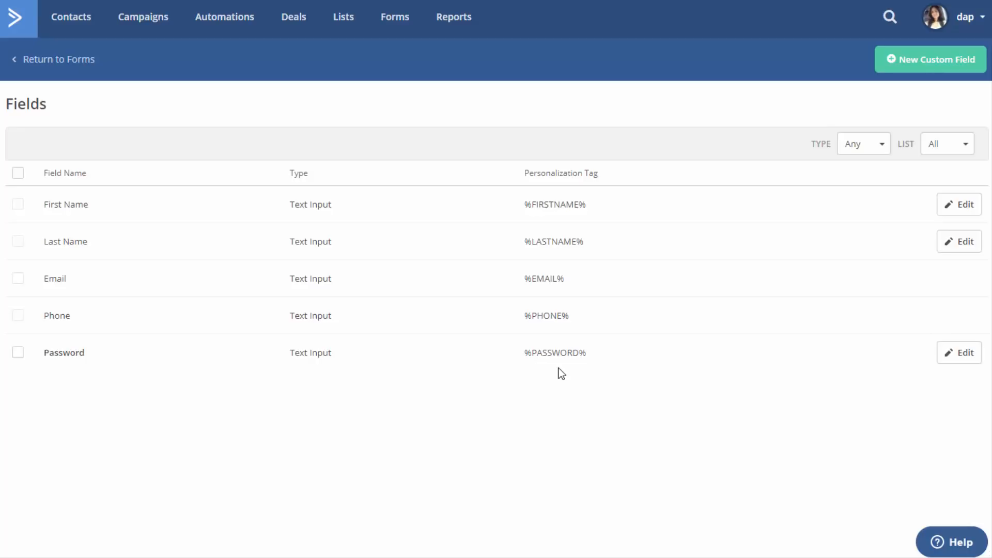
# Check the Password field's personalization tag in ActiveCampaign, and save the Add to List action in Digital Access Pass
pyautogui.tripleClick(524, 352)
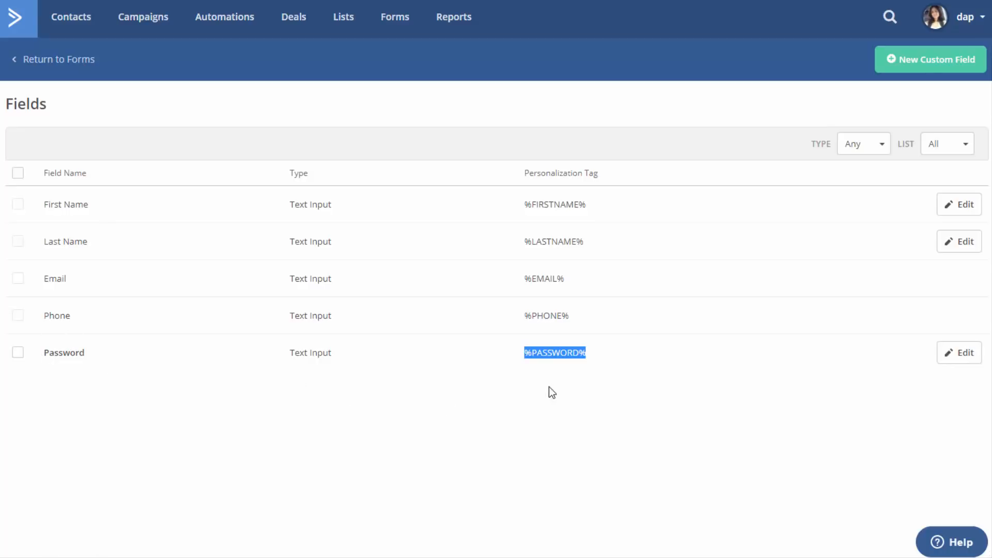
pyautogui.click(549, 358)
pyautogui.click(730, 557)
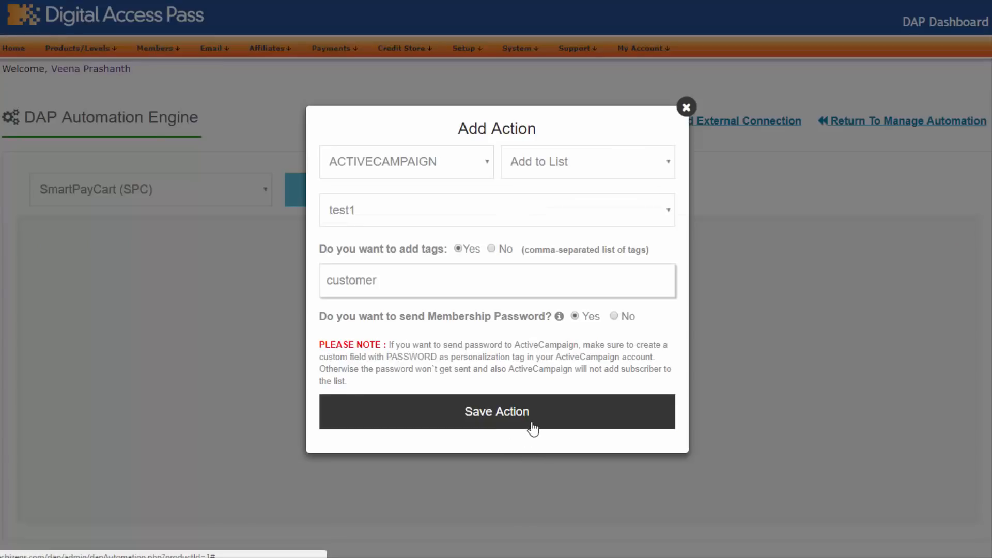
pyautogui.click(531, 429)
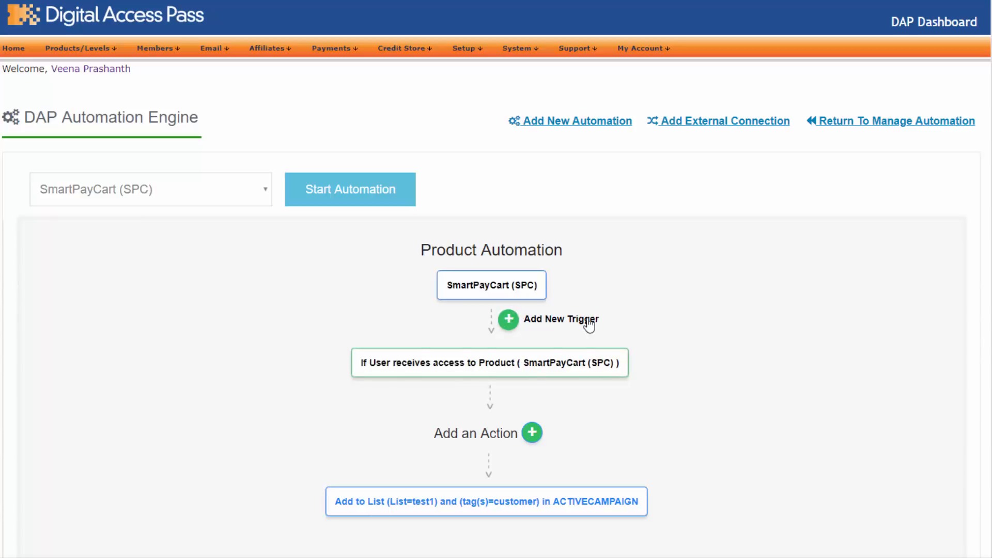
# Add and save a second trigger, "User loses access to Product", for SmartPayCart (SPC)
pyautogui.click(508, 320)
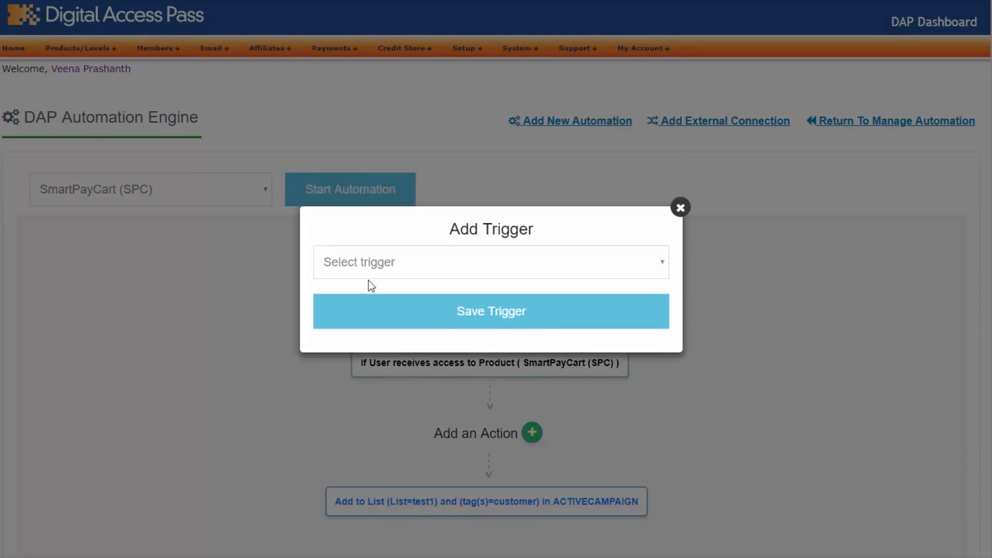
pyautogui.click(378, 268)
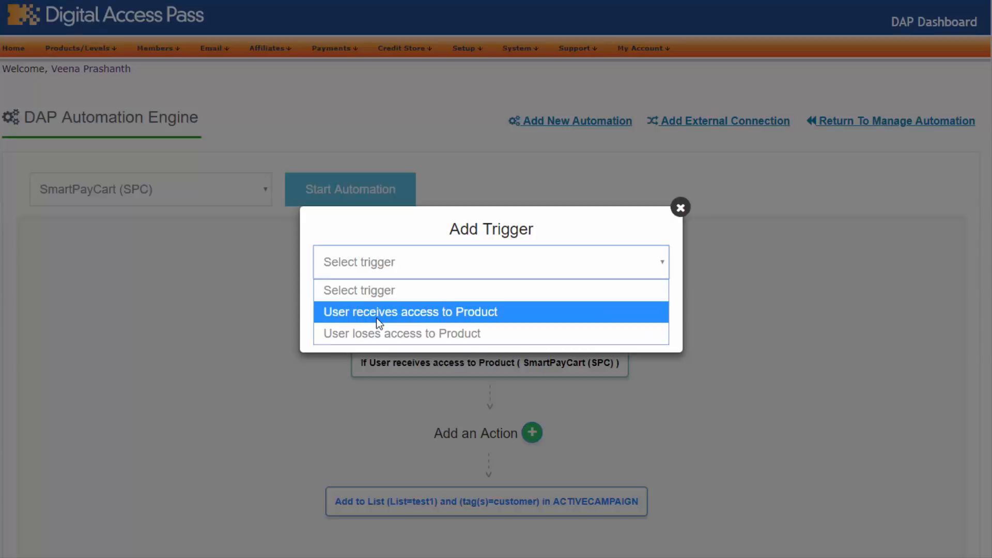
pyautogui.click(380, 337)
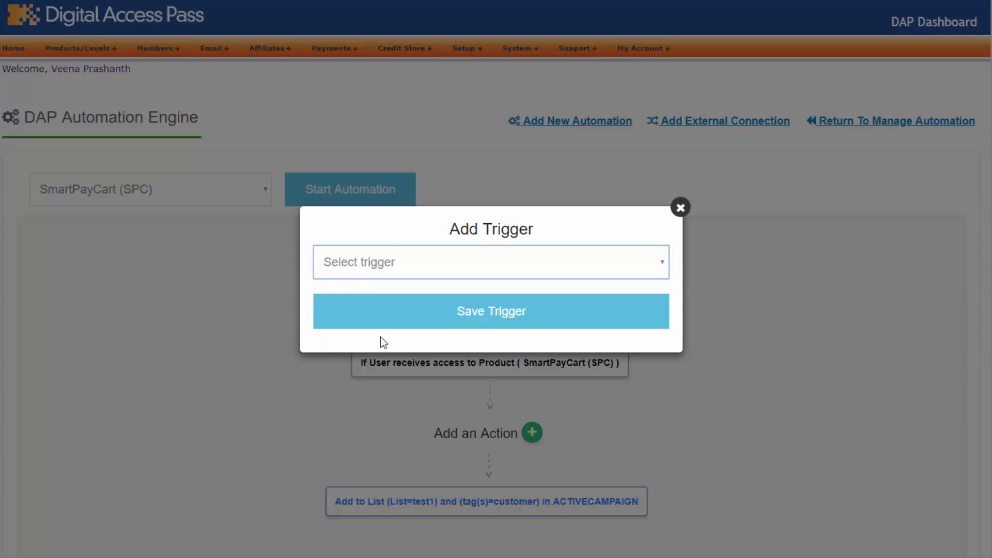
pyautogui.click(455, 322)
pyautogui.click(454, 322)
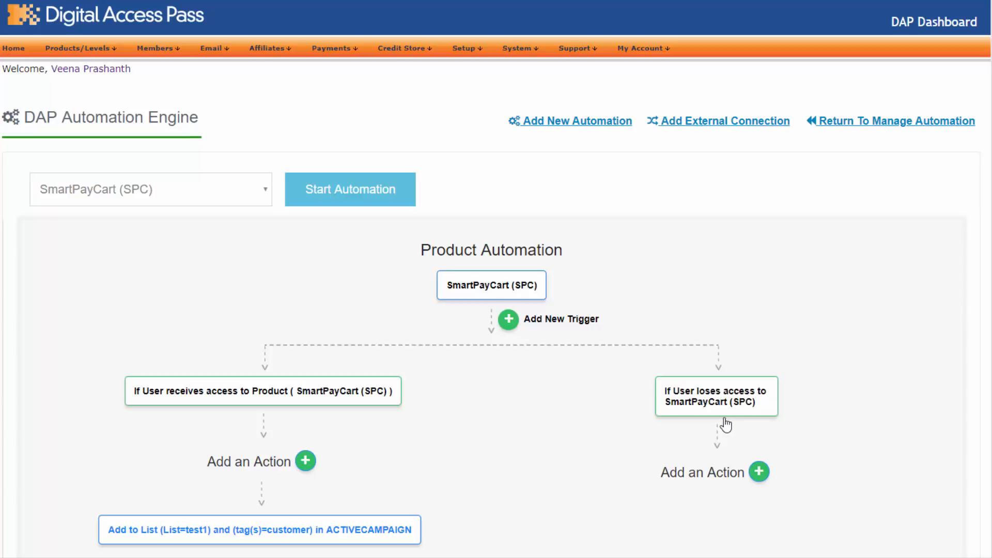
# Set up an action under the access-lost trigger with destination ACTIVECAMPAIGN, action Remove from List and list test1
pyautogui.scroll(-1, 667, 420)
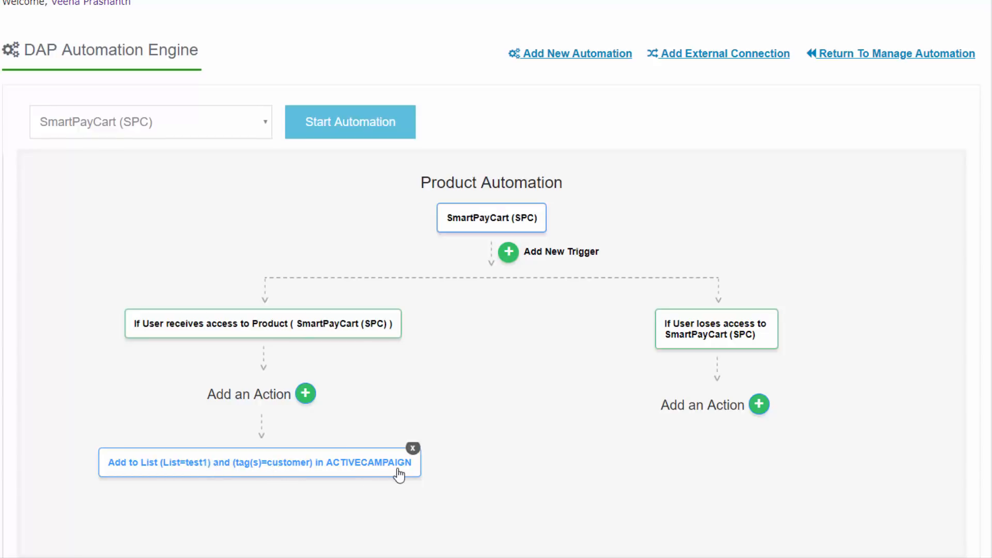
pyautogui.click(760, 404)
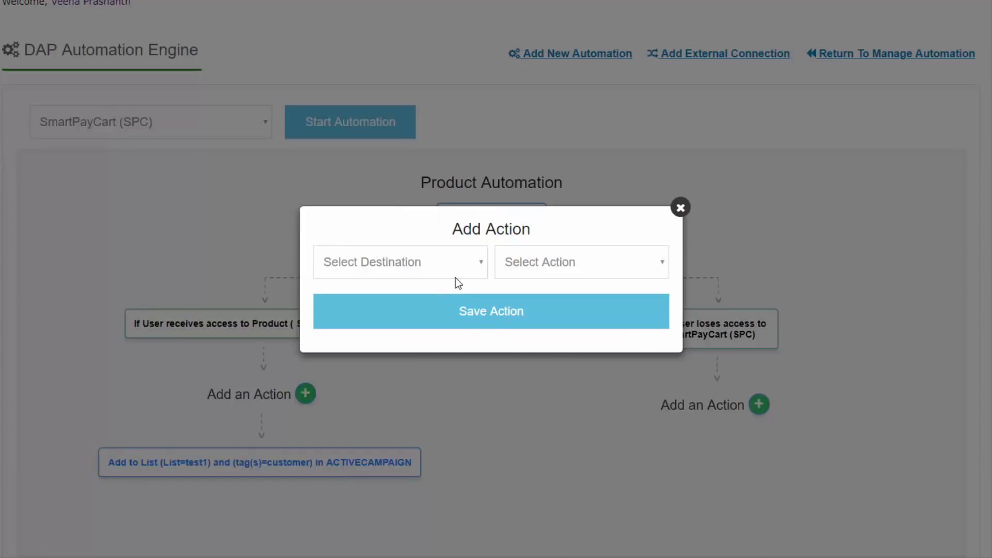
pyautogui.click(445, 260)
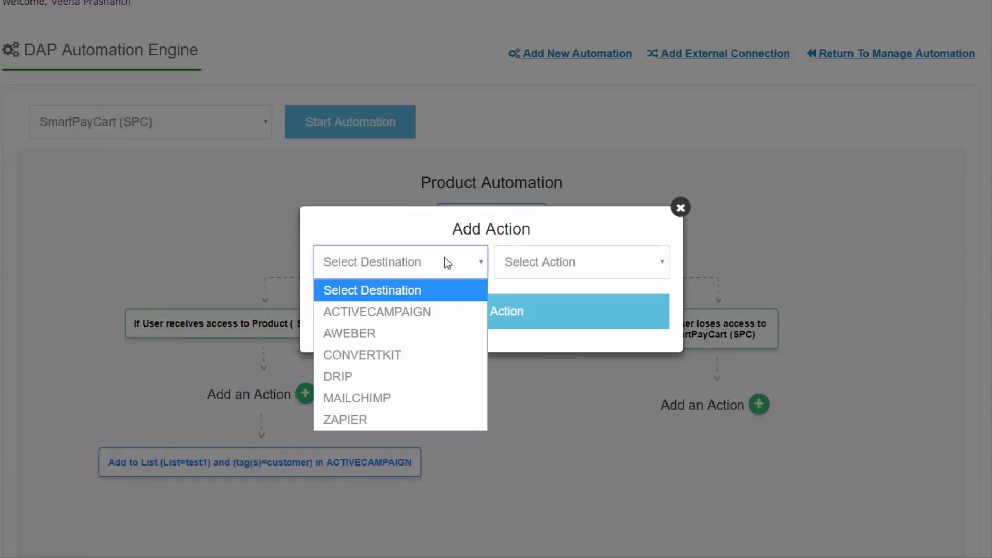
pyautogui.click(421, 312)
pyautogui.click(523, 264)
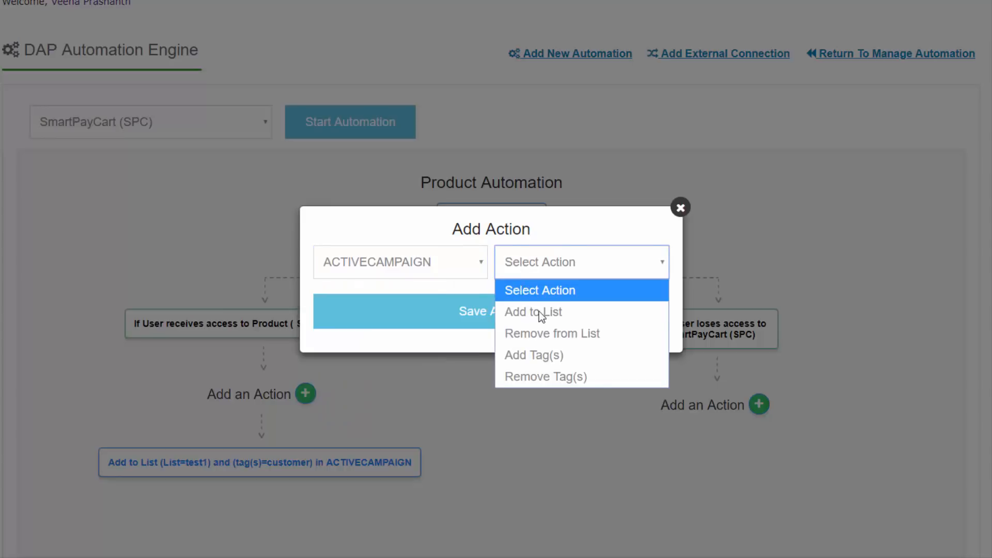
pyautogui.click(540, 332)
pyautogui.click(446, 259)
pyautogui.click(381, 299)
# Enter "cancelled" as the tag to remove and save the Remove from List action
pyautogui.click(409, 325)
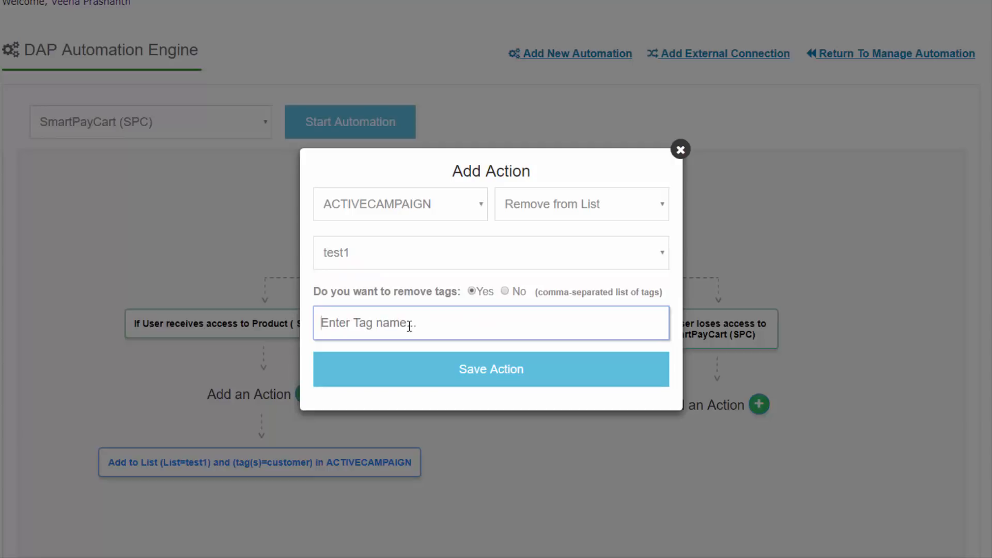
pyautogui.write('cancelleds')
pyautogui.press('BackSpace')
pyautogui.click(632, 378)
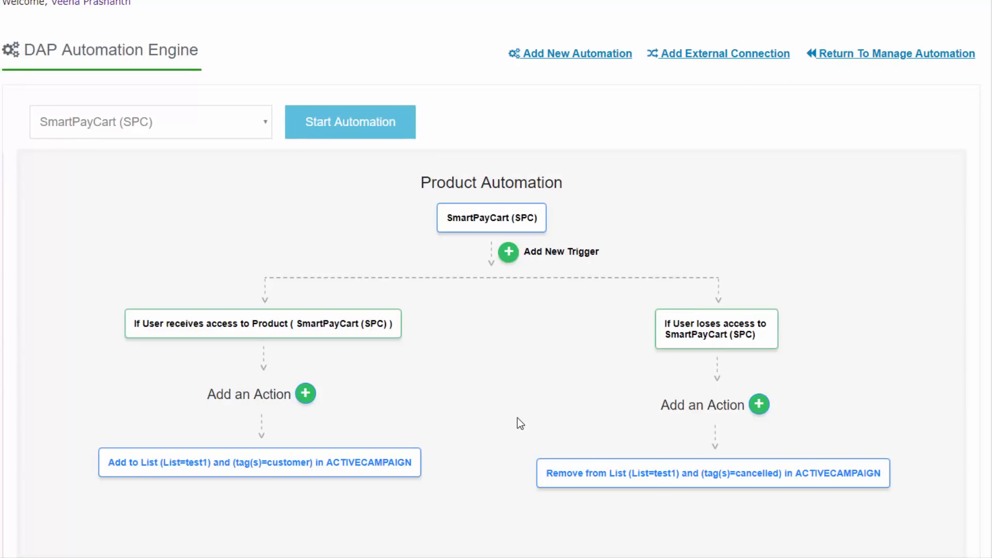
pyautogui.moveTo(657, 489)
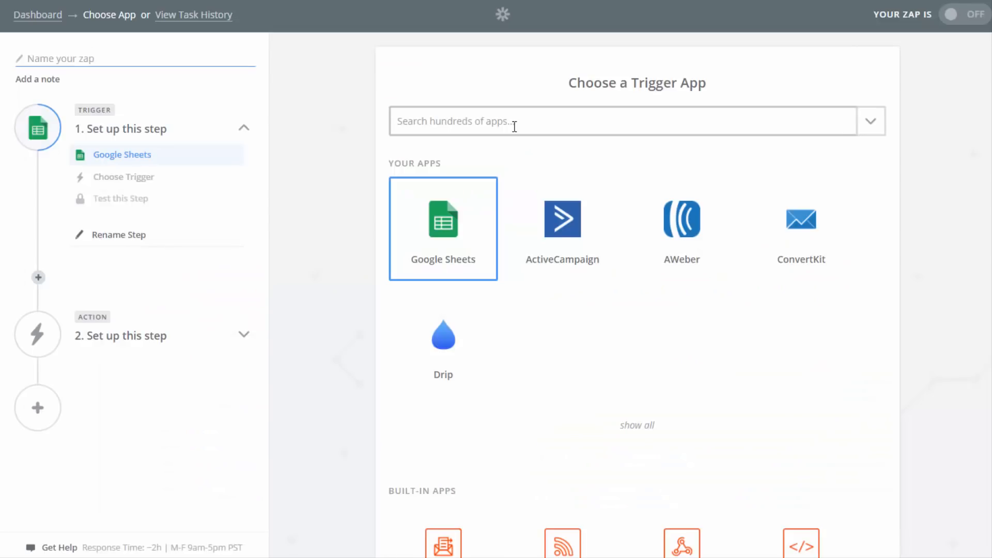
# In Zapier, set the Zap's trigger to Webhooks by Zapier with Catch Hook, and copy the generated webhook URL
pyautogui.write('webhoo')
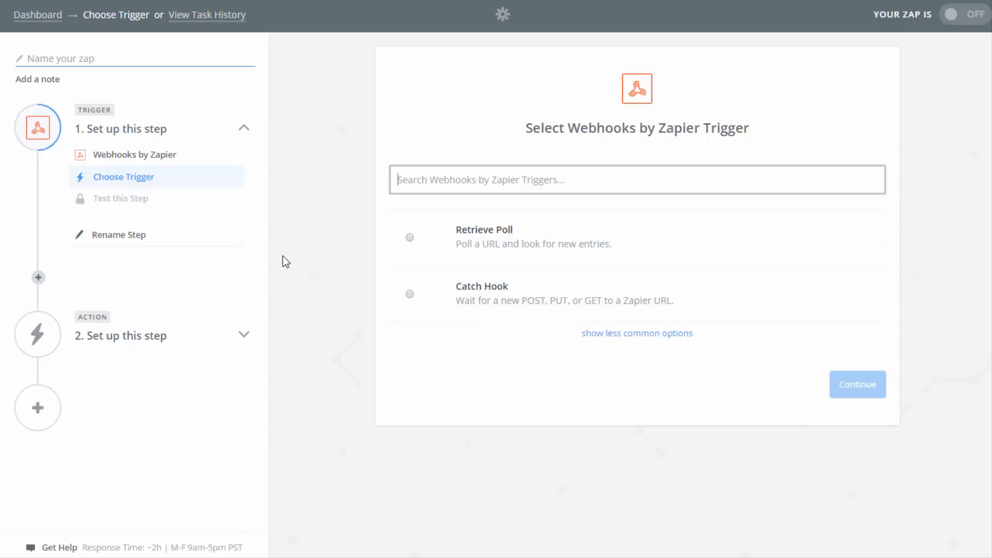
pyautogui.click(410, 294)
pyautogui.click(844, 385)
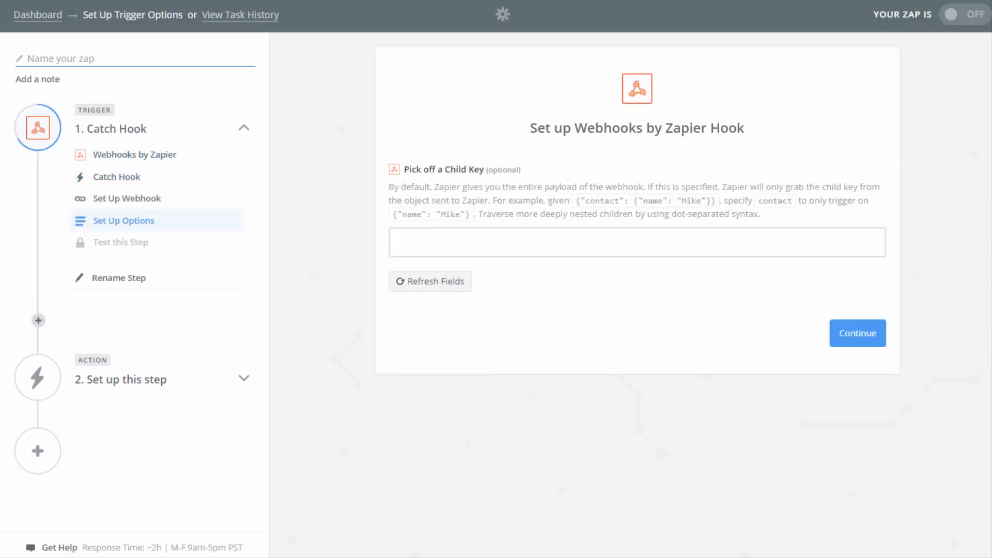
pyautogui.click(876, 341)
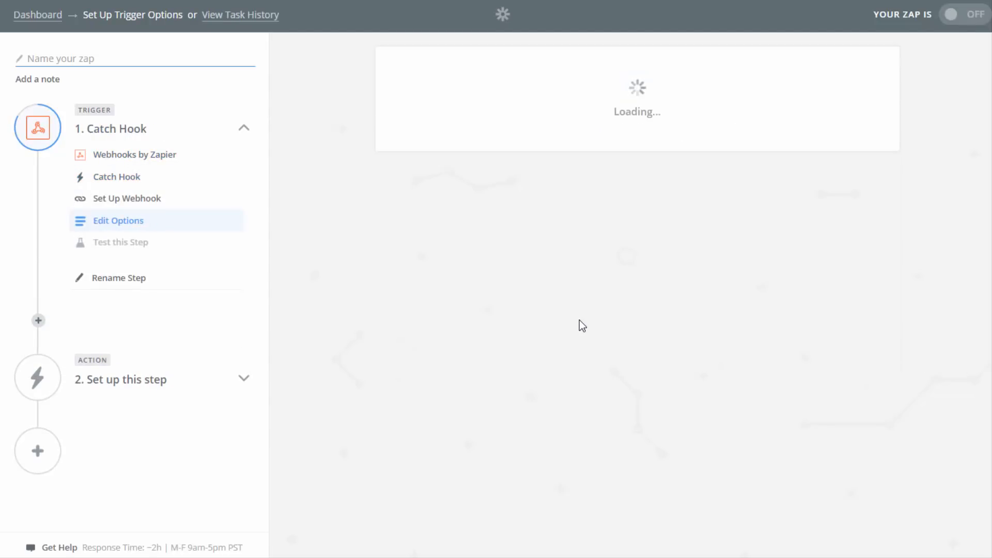
pyautogui.click(532, 381)
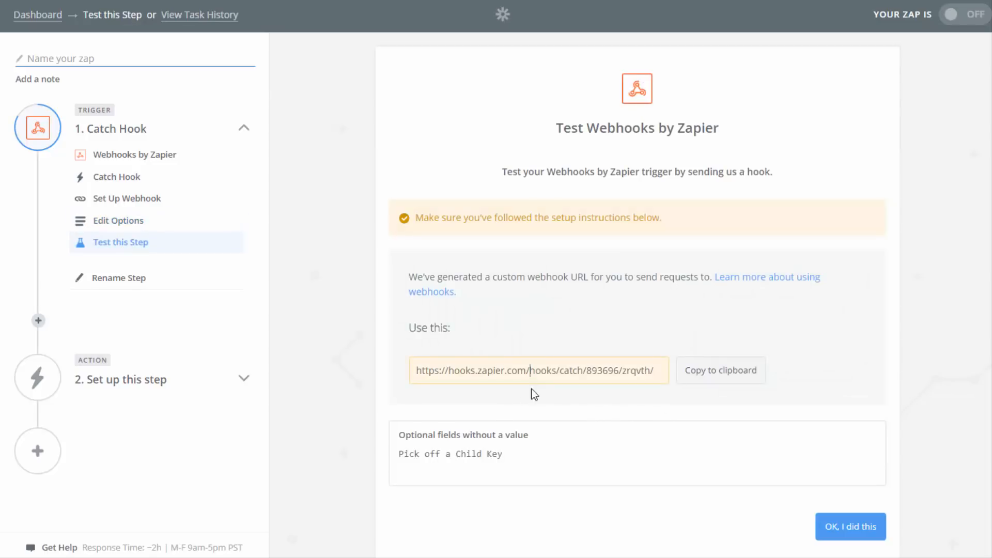
pyautogui.hotkey('ctrl', 'a')
pyautogui.hotkey('ctrl', 'c')
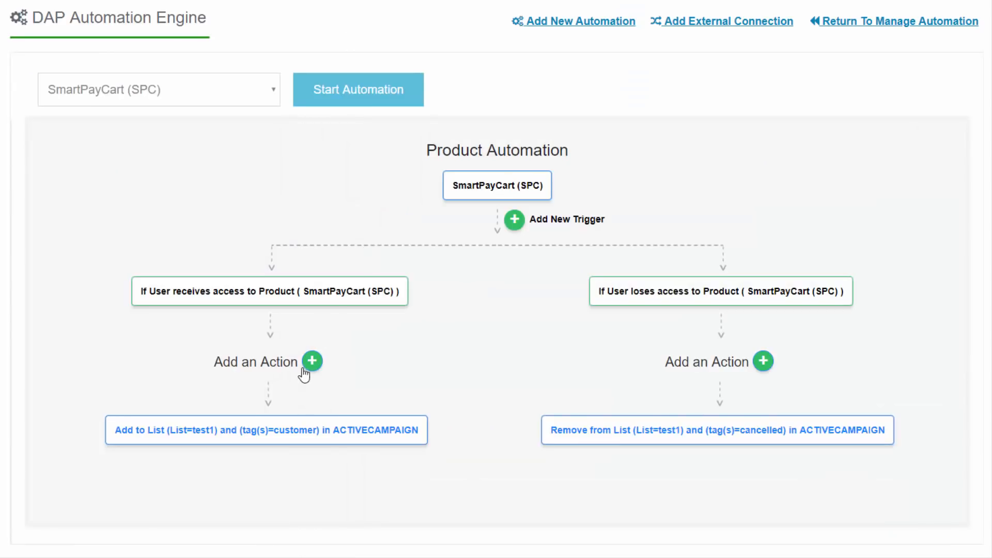
# In Digital Access Pass, start an action under the access-received trigger with destination ZAPIER and paste the copied webhook URL
pyautogui.click(313, 364)
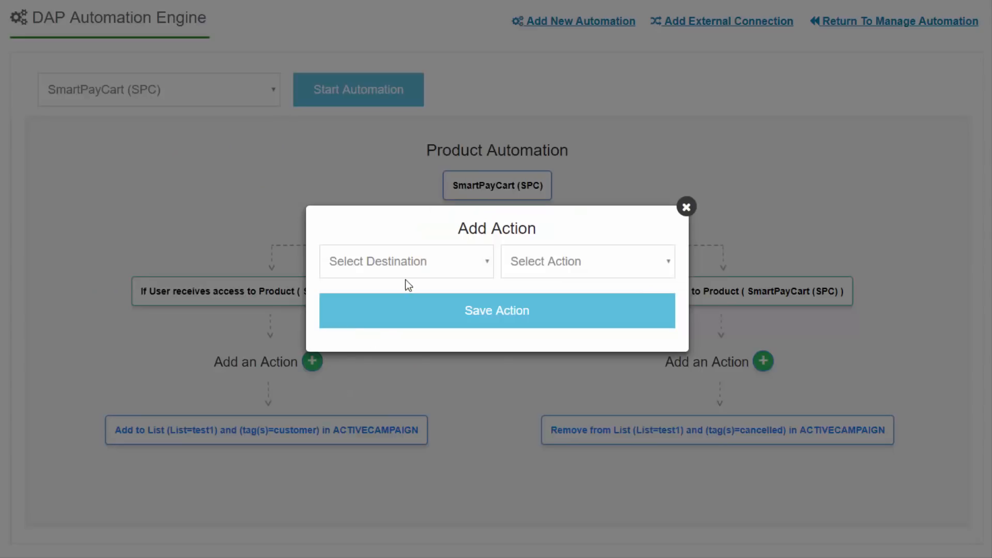
pyautogui.click(411, 259)
pyautogui.click(373, 419)
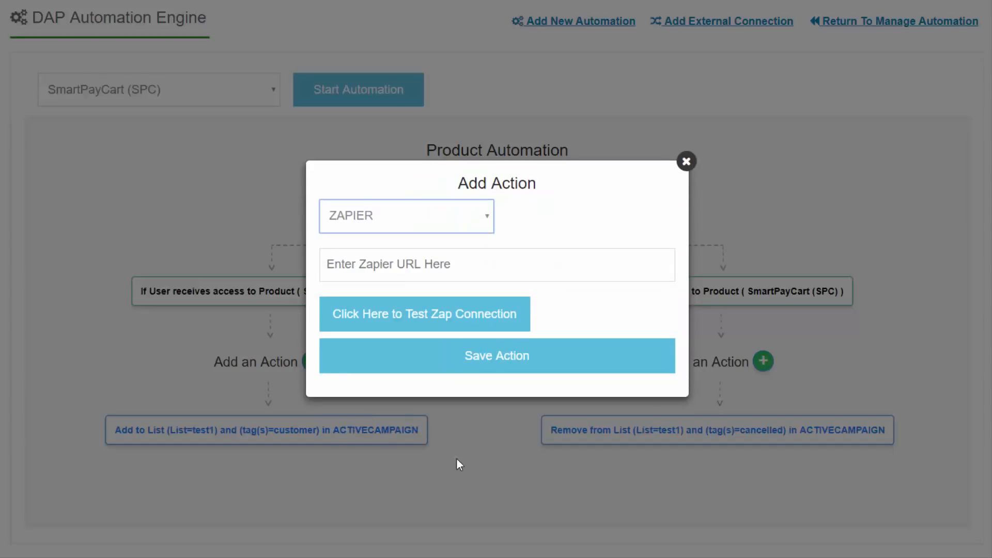
pyautogui.click(428, 264)
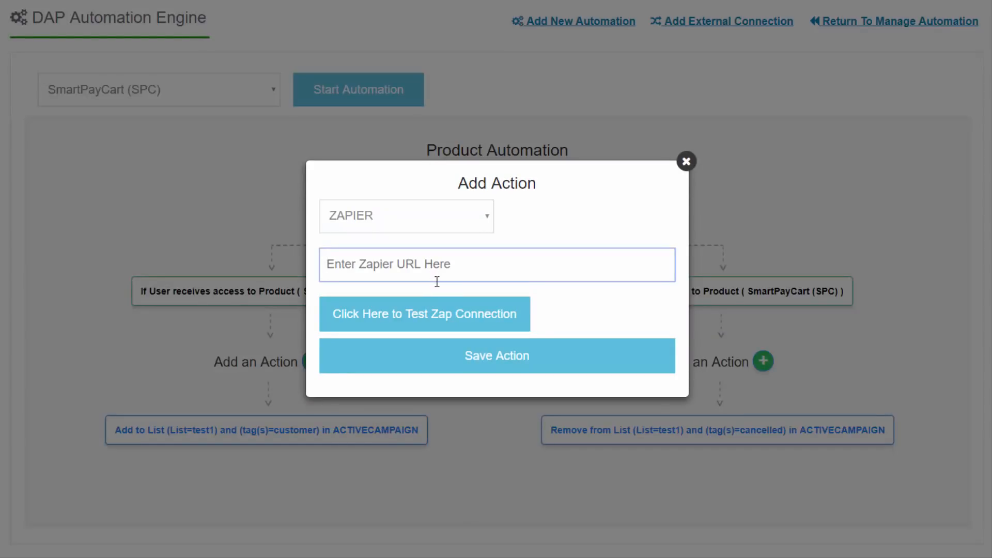
pyautogui.hotkey('ctrl', 'v')
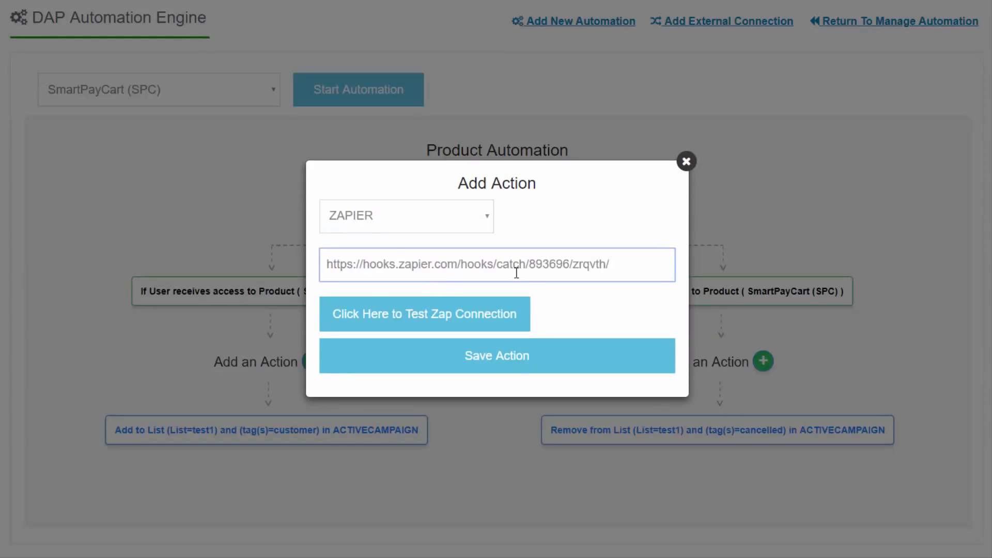
# Test the Zap connection from Digital Access Pass and complete the webhook trigger test in Zapier
pyautogui.click(517, 306)
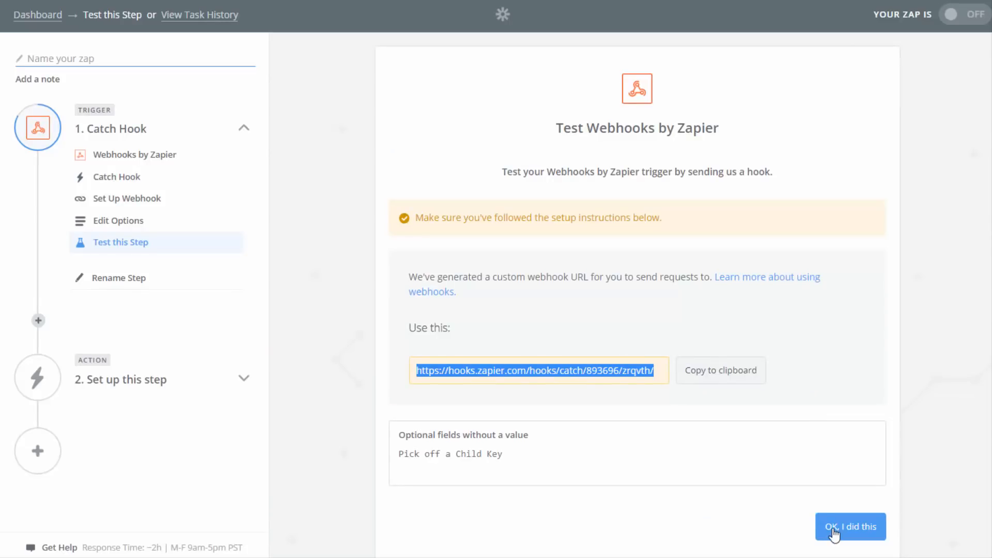
pyautogui.click(833, 533)
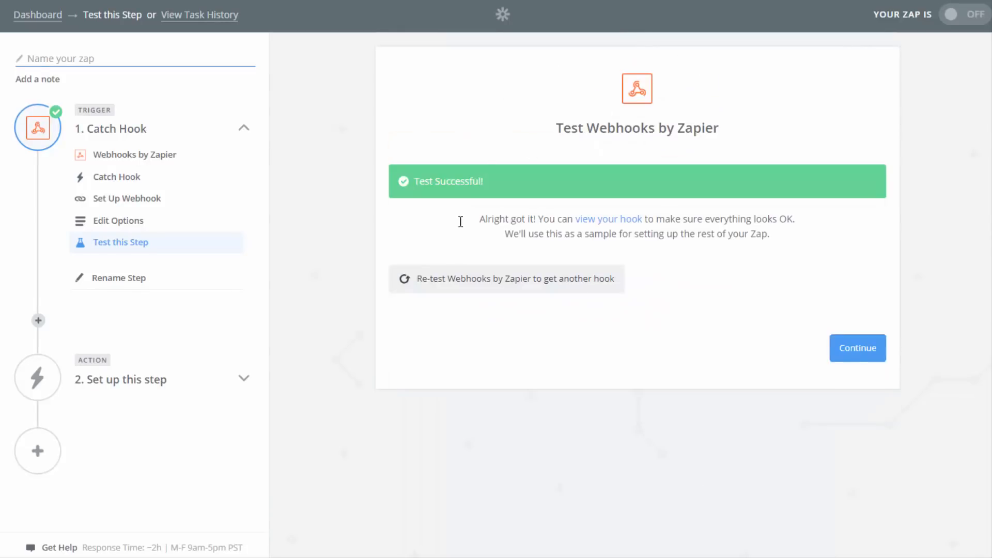
pyautogui.click(871, 358)
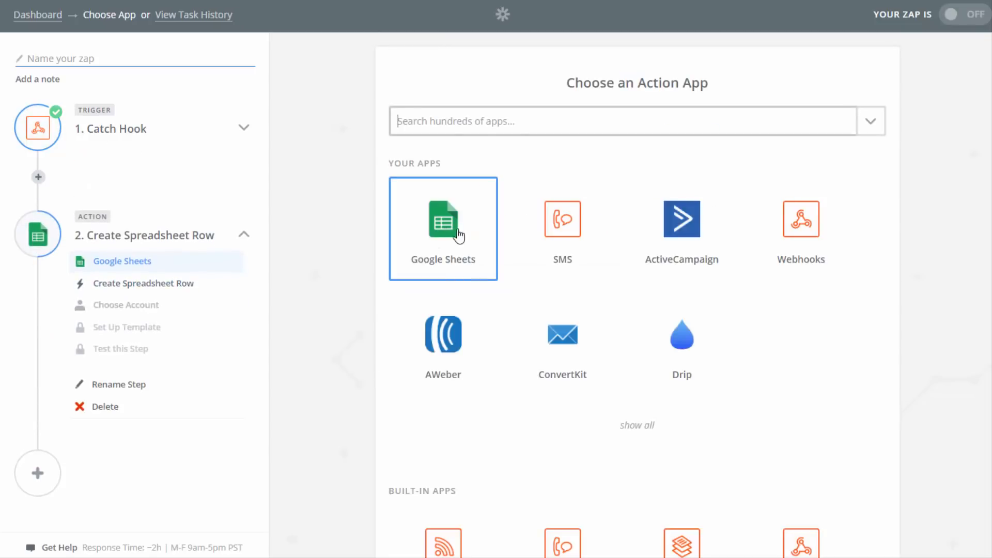
# Set the Zap's action to Google Sheets Create Spreadsheet Row, using spreadsheet Issues list and worksheet Dap automation, and send a test row
pyautogui.click(485, 236)
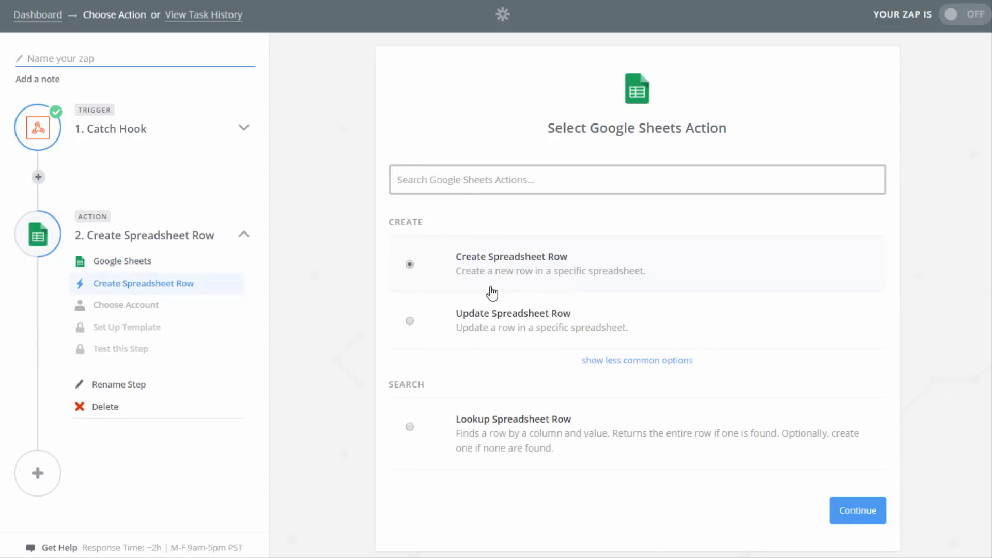
pyautogui.click(871, 515)
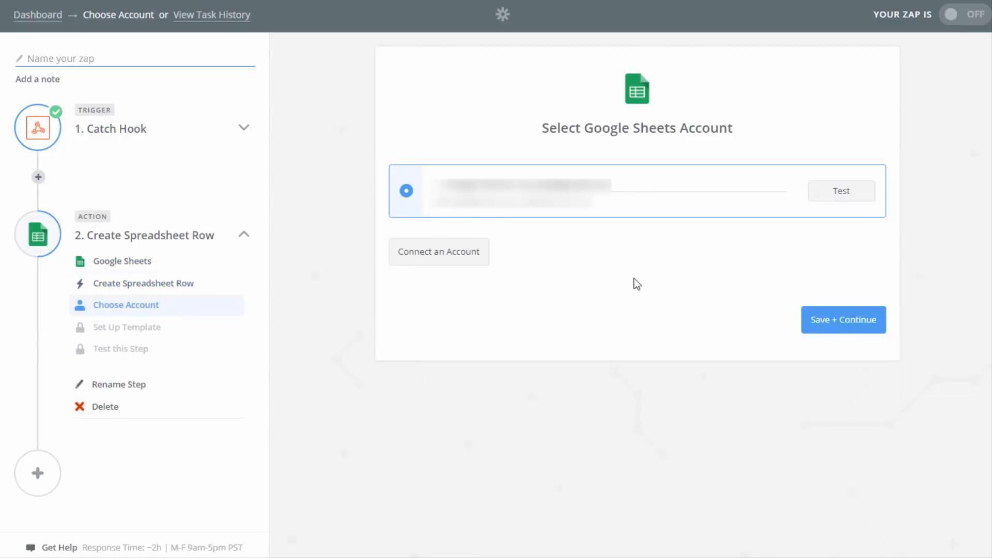
pyautogui.click(843, 325)
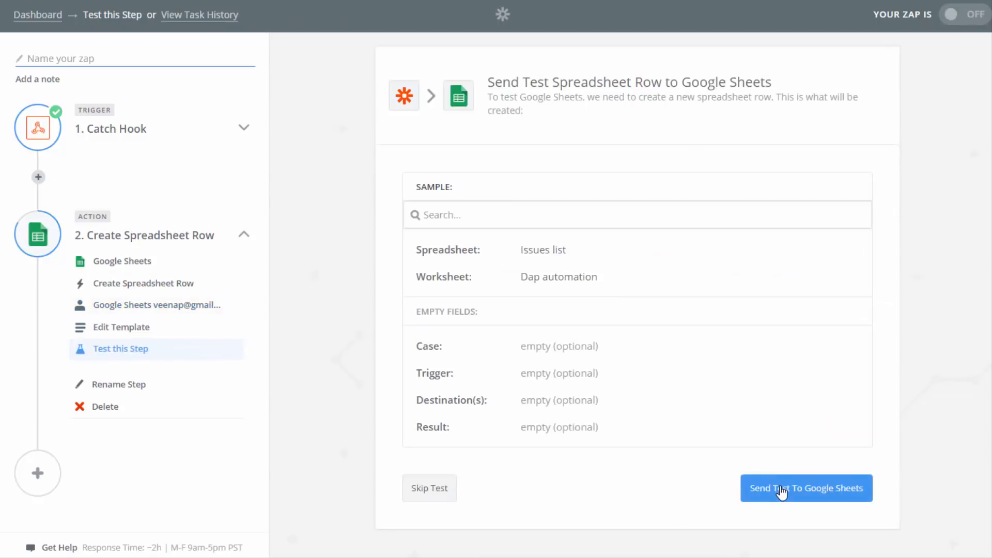
pyautogui.click(782, 489)
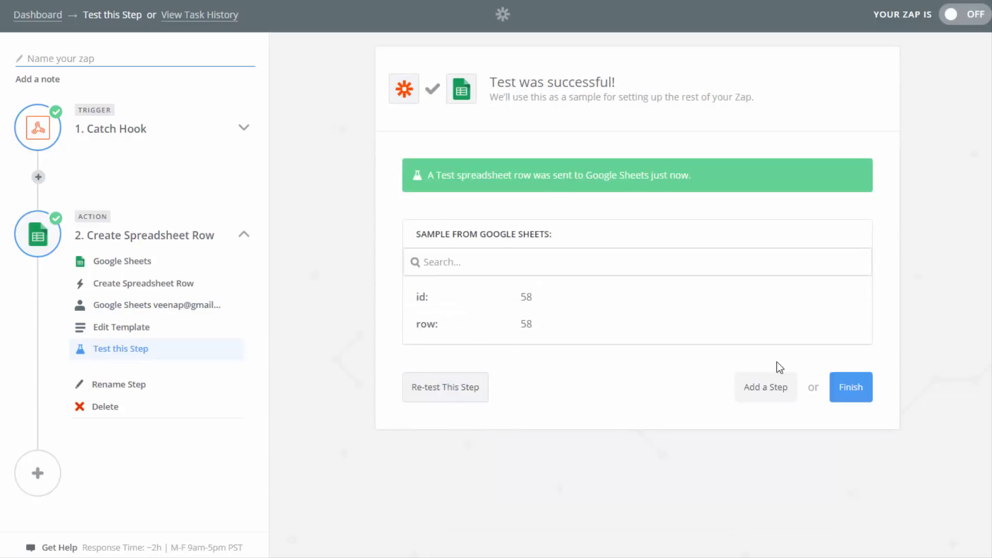
# Finish the Zap, name it "daptogooglesheets" and turn it on
pyautogui.click(851, 389)
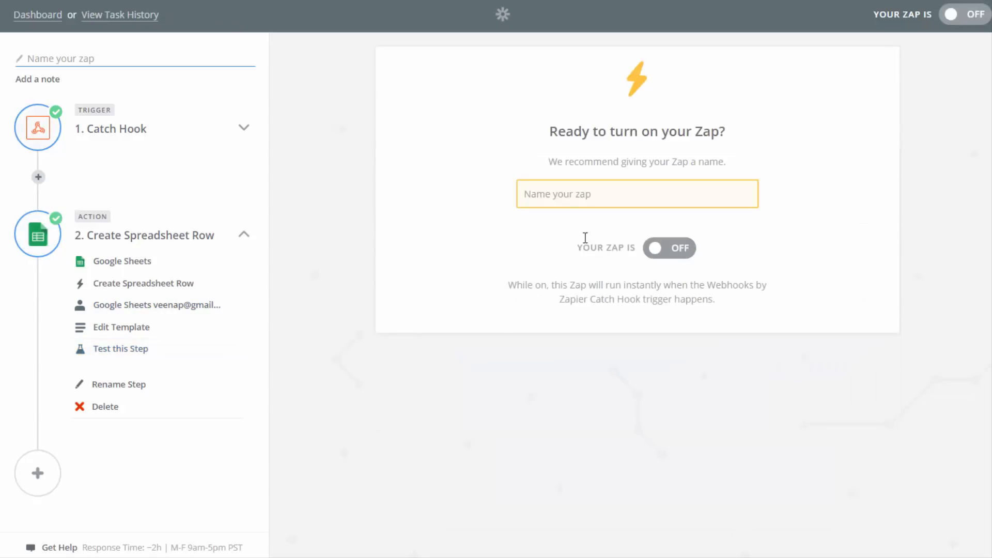
pyautogui.write('daptogooglesheets')
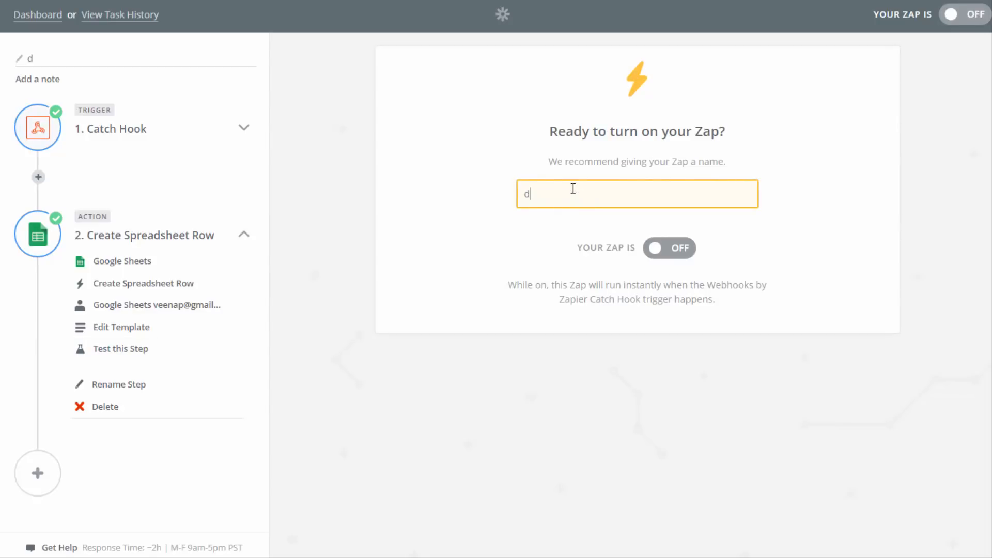
pyautogui.click(653, 247)
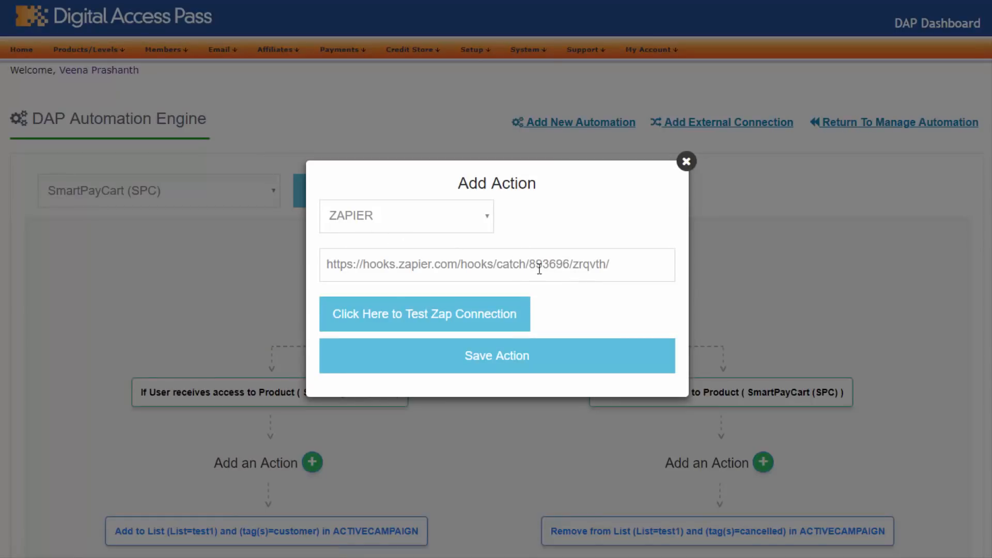
# Back in Digital Access Pass, test the Zap connection again and save the ZAPIER action under the access-received trigger
pyautogui.tripleClick(343, 261)
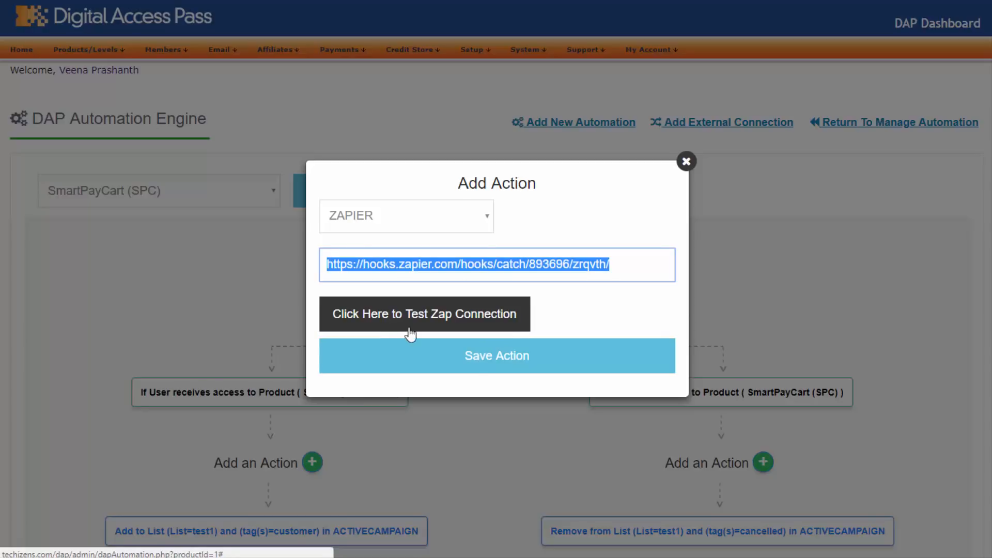
pyautogui.click(466, 322)
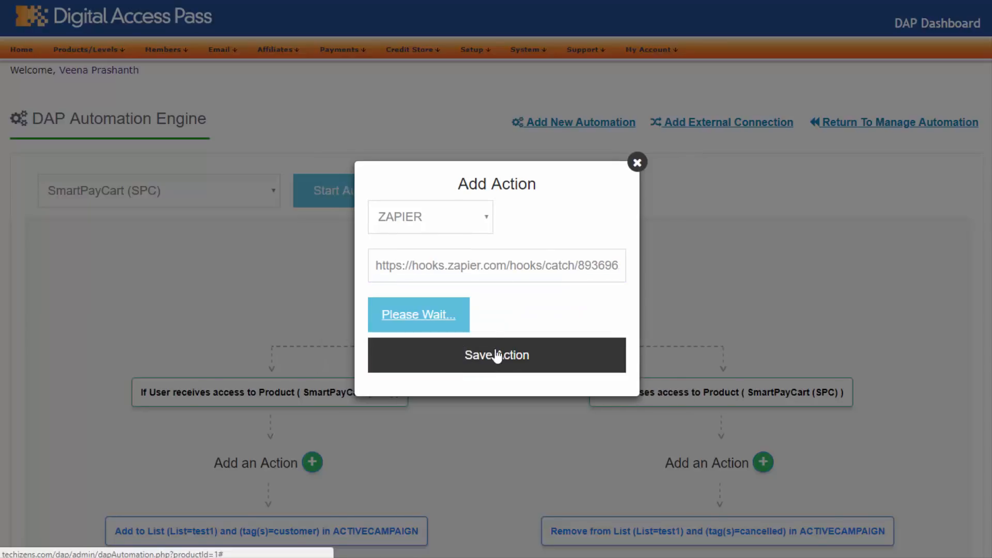
pyautogui.click(594, 370)
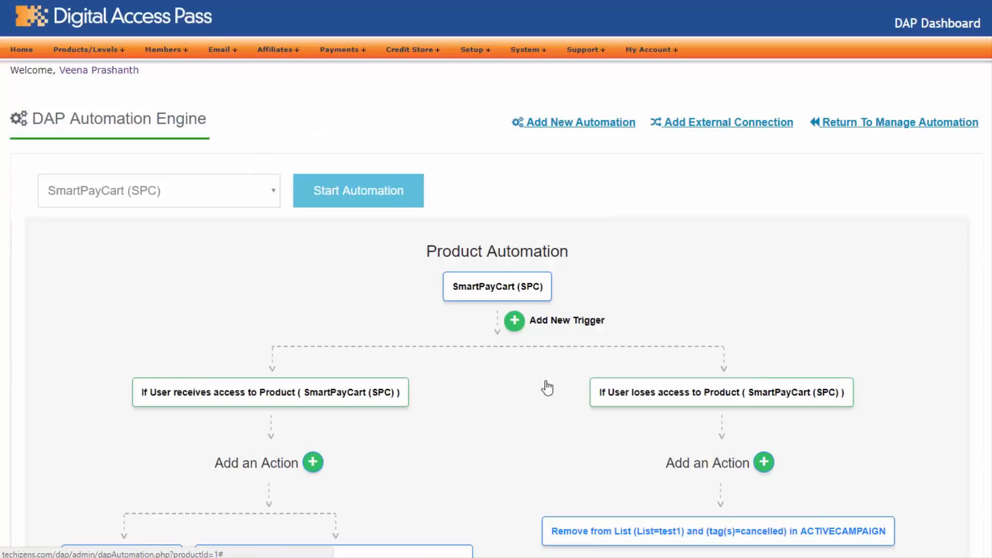
pyautogui.scroll(-3, 471, 424)
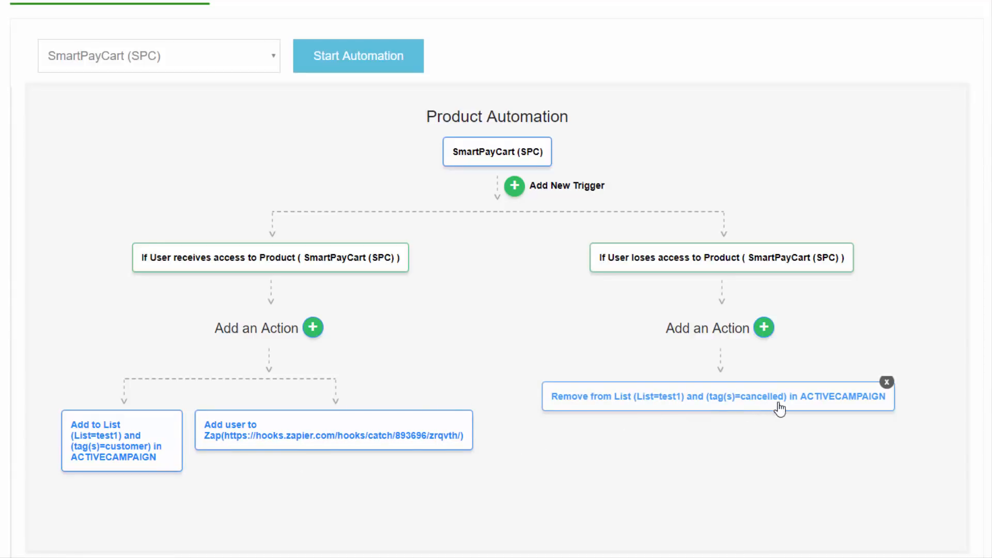
pyautogui.click(764, 328)
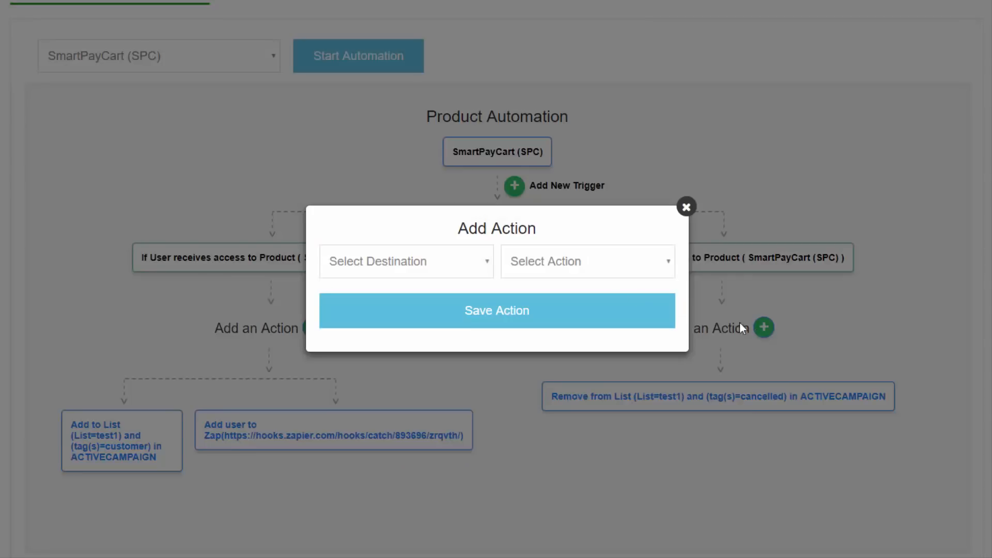
pyautogui.click(595, 273)
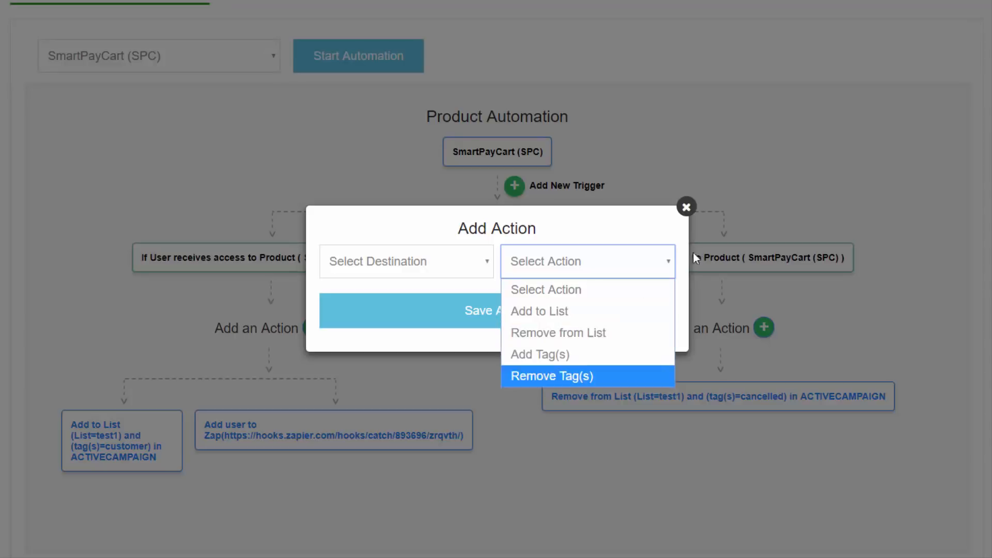
pyautogui.click(686, 206)
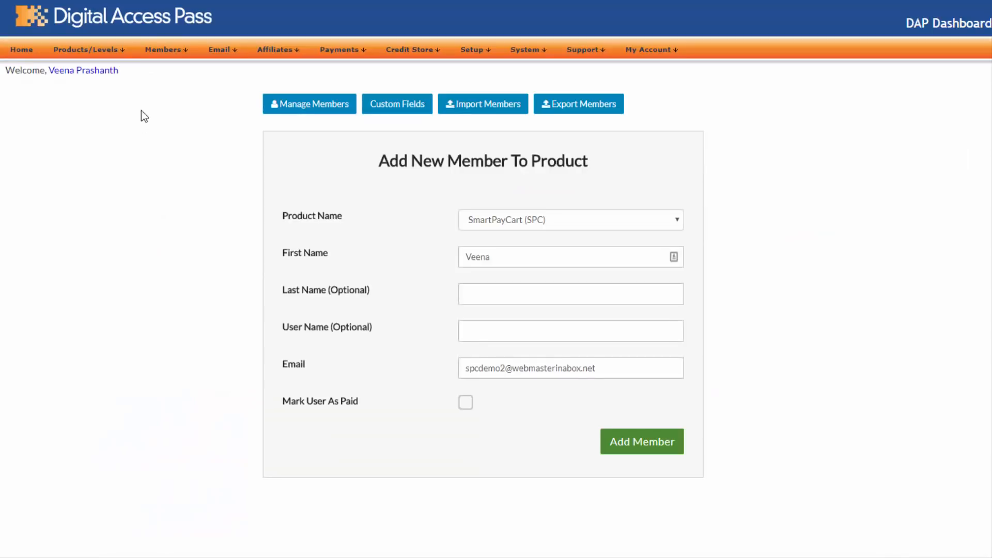
# Add the test member to the SmartPayCart (SPC) product with the filled-in first name and email
pyautogui.moveTo(166, 48)
pyautogui.click(681, 452)
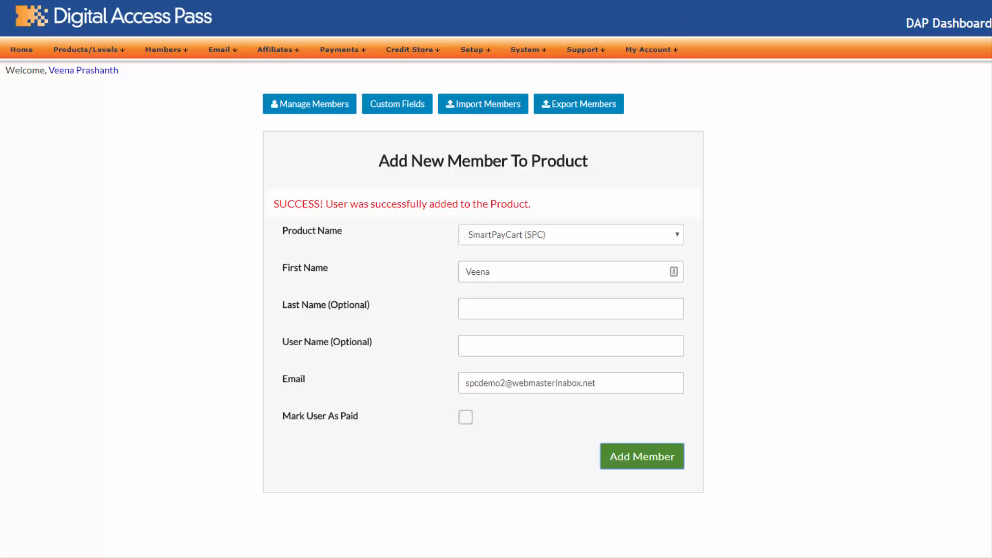
# Switch to ActiveCampaign and open the new member's contact record from the contact list
pyautogui.click(428, 1)
pyautogui.click(427, 1)
pyautogui.press('Return')
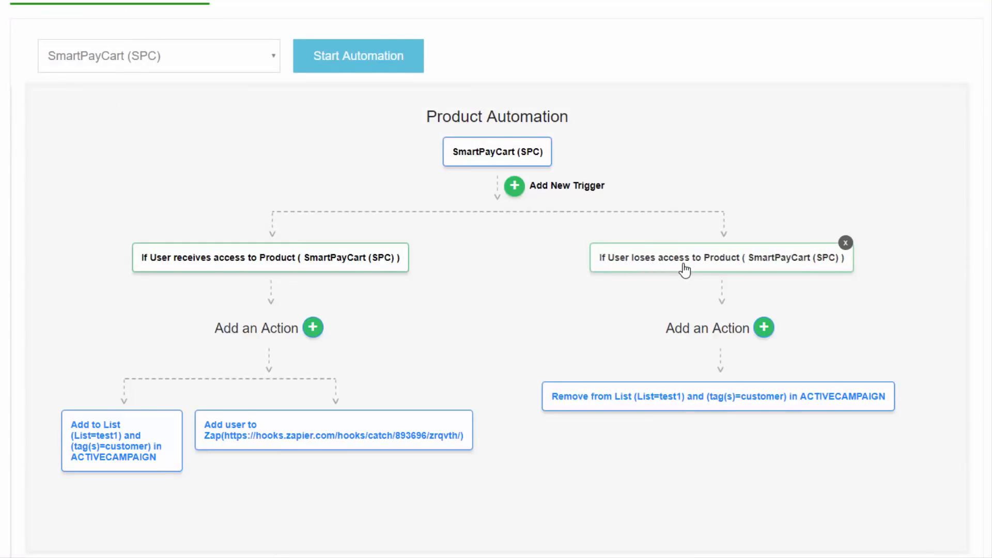
pyautogui.moveTo(626, 409)
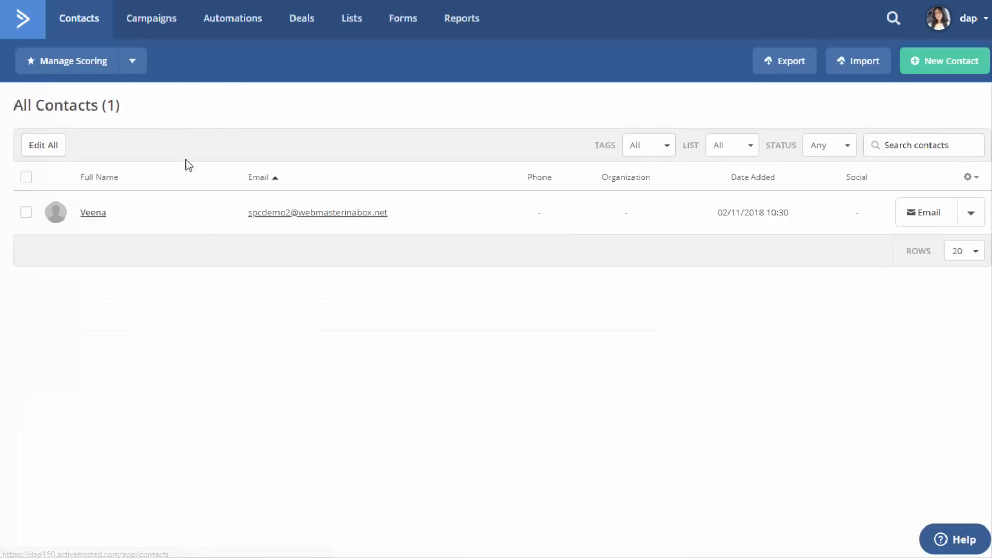
pyautogui.click(96, 214)
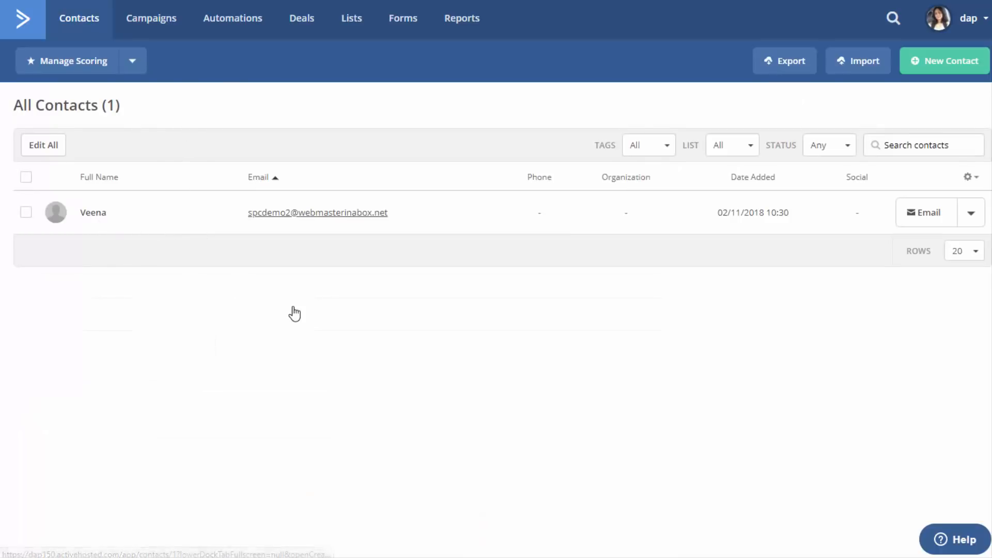